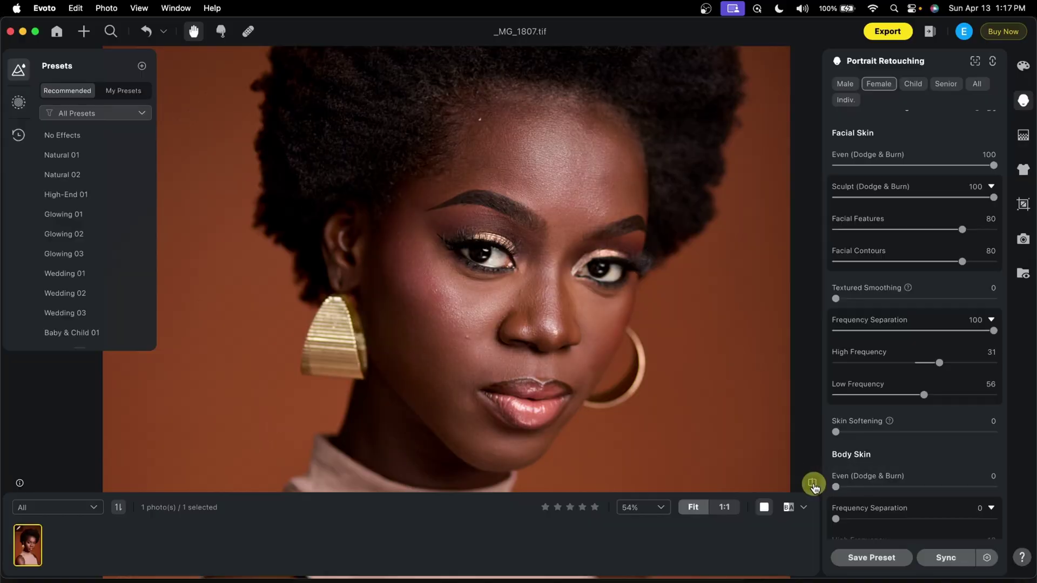
Compare the retouched portrait with its original.
{"action": "left_click", "coordinate": [813, 484]}
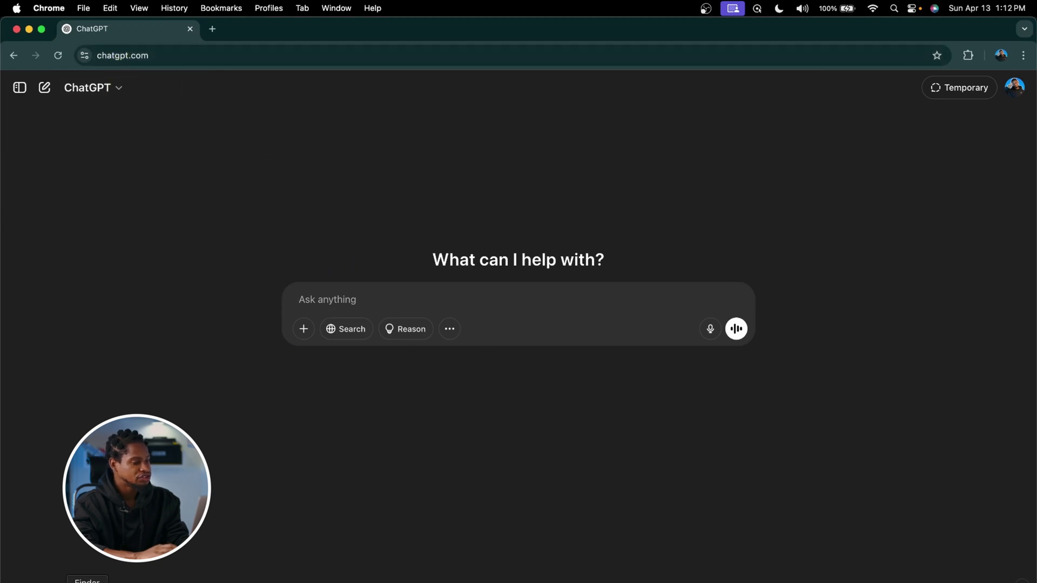
Attach the portrait to the ChatGPT prompt and submit the request for macro Dodge and Burn with a professional high-end skin retouching result.
{"action": "left_click", "coordinate": [87, 582]}
{"action": "left_click_drag", "start_coordinate": [500, 209], "coordinate": [153, 305]}
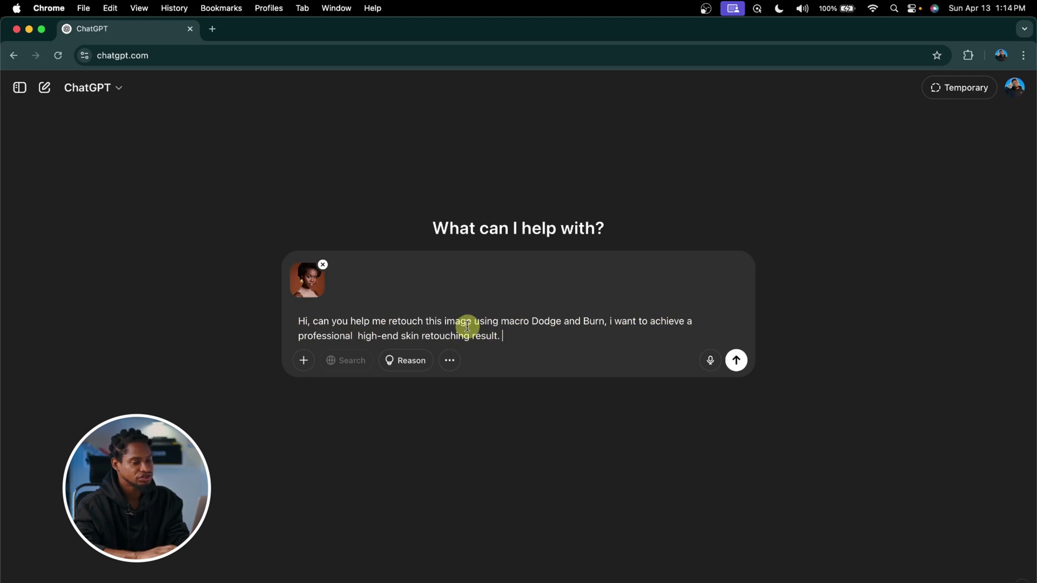
{"action": "left_click", "coordinate": [737, 361]}
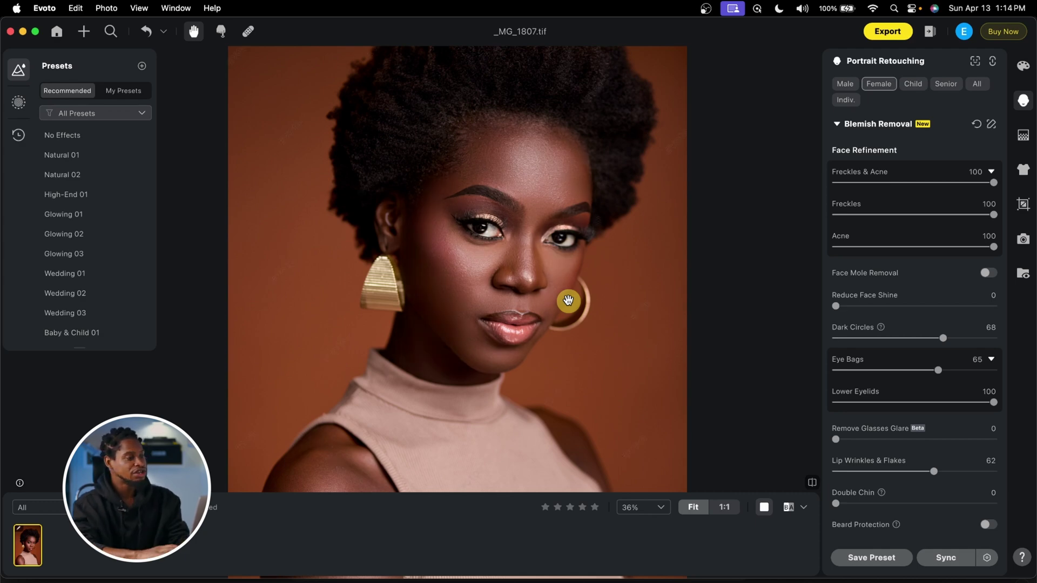
Switch to Evoto, clear the existing effects from _MG_1807.tif and set Freckles & Acne to 100.
{"action": "left_click", "coordinate": [148, 33]}
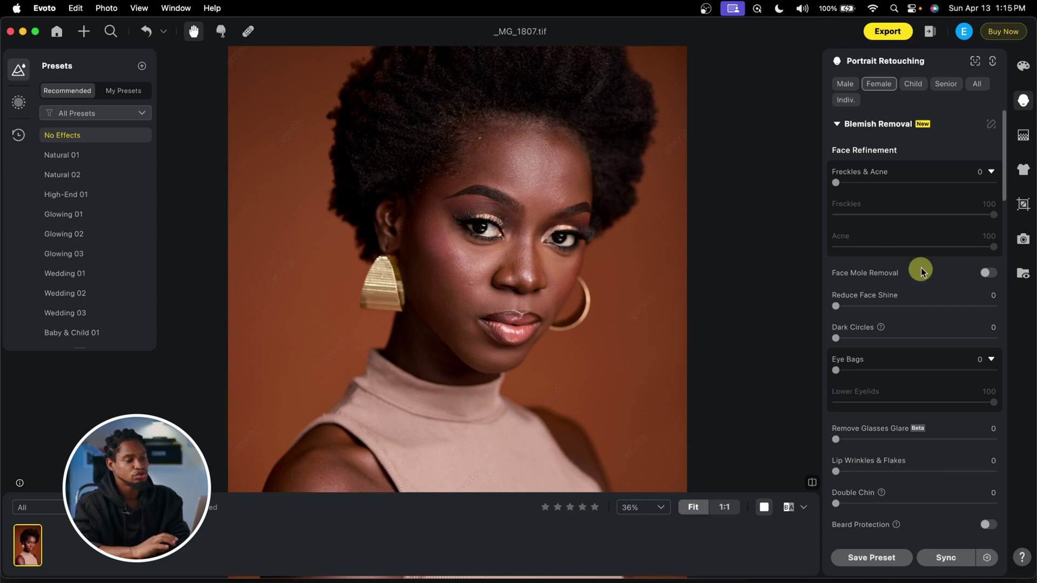
{"action": "scroll", "coordinate": [534, 174], "scroll_direction": "up", "scroll_amount": 5}
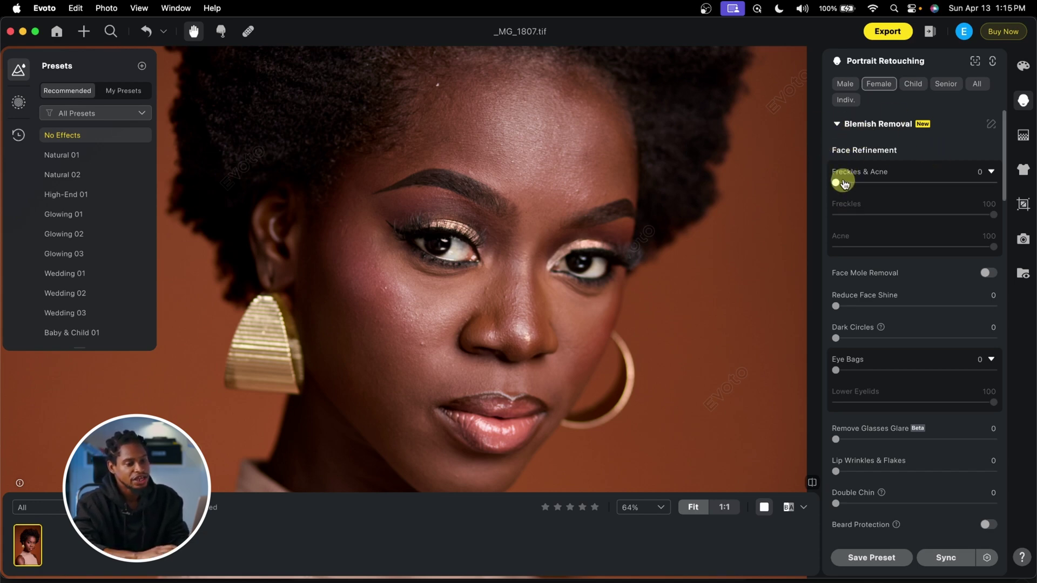
{"action": "left_click_drag", "start_coordinate": [843, 183], "coordinate": [1021, 176]}
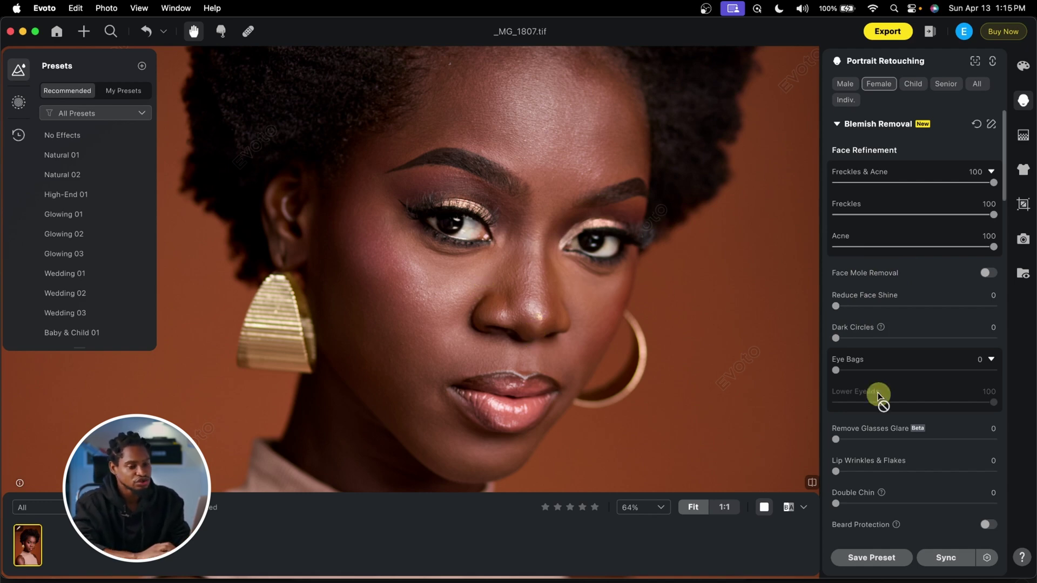
Set Dark Circles to 53, Eye Bags to 67 and Lower Eyelids to 40 in the face refinement settings.
{"action": "scroll", "coordinate": [879, 398], "scroll_direction": "down", "scroll_amount": 5}
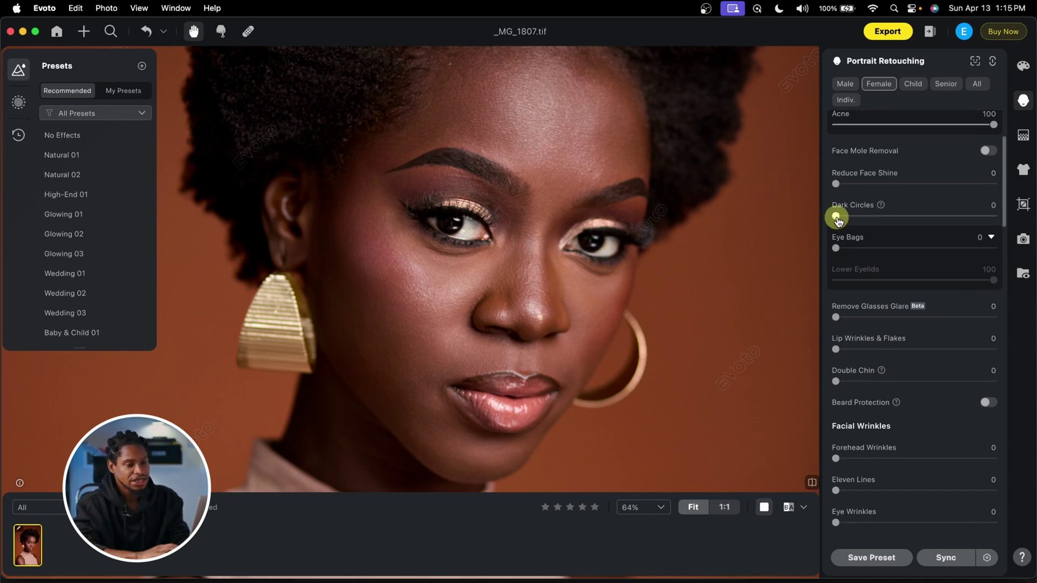
{"action": "left_click_drag", "start_coordinate": [847, 219], "coordinate": [884, 219]}
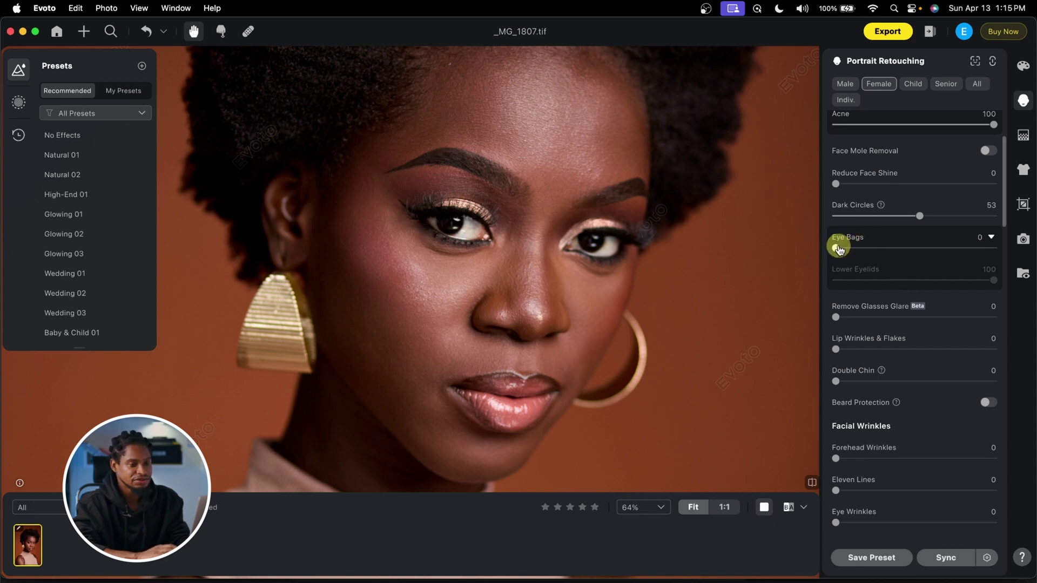
{"action": "left_click_drag", "start_coordinate": [839, 249], "coordinate": [942, 252]}
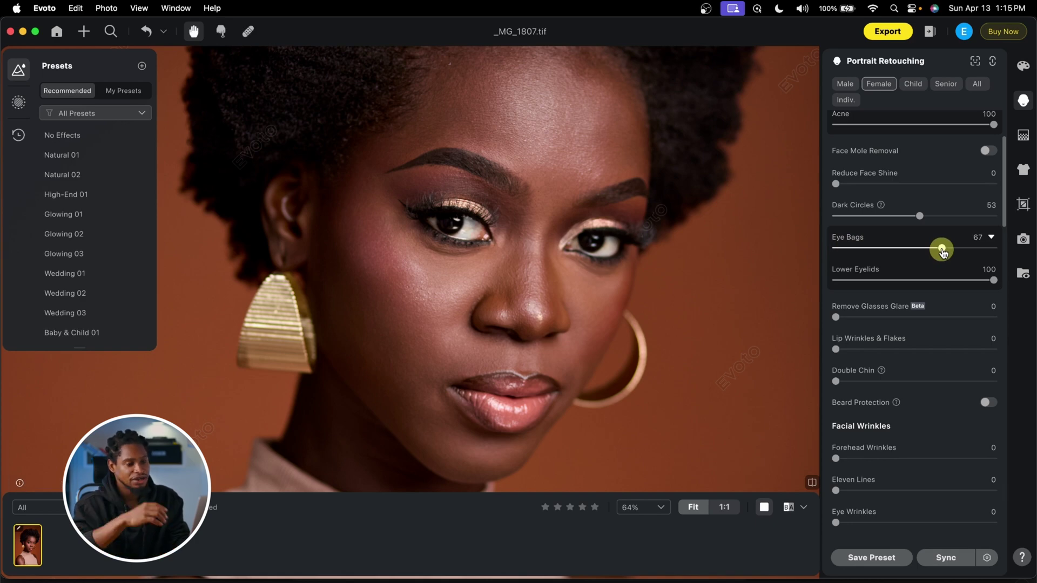
{"action": "mouse_move", "coordinate": [996, 281]}
{"action": "left_mouse_down"}
{"action": "mouse_move", "coordinate": [947, 278]}
{"action": "mouse_move", "coordinate": [996, 280]}
{"action": "left_mouse_up"}
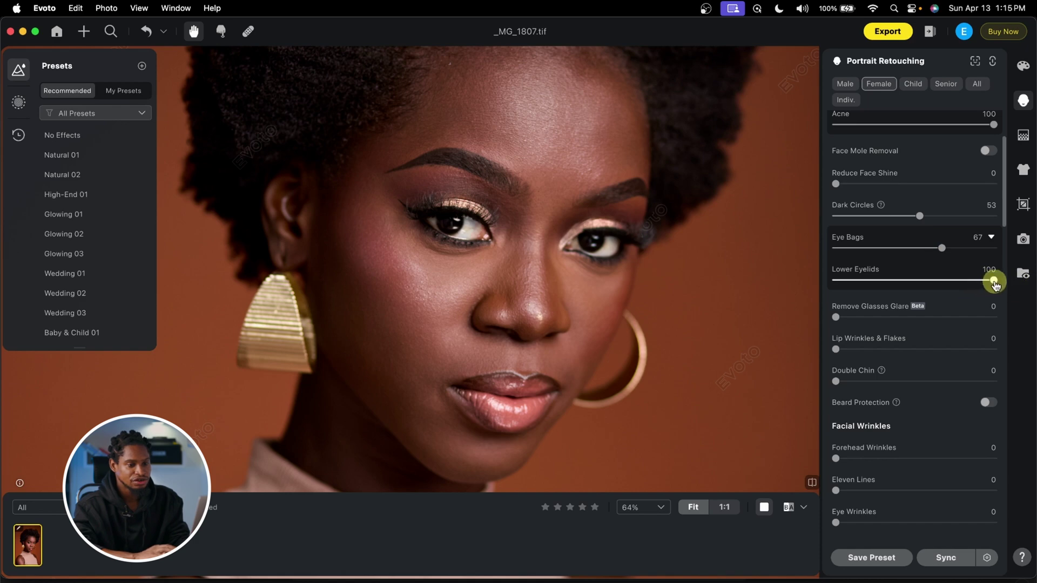
{"action": "left_click_drag", "start_coordinate": [995, 282], "coordinate": [899, 282]}
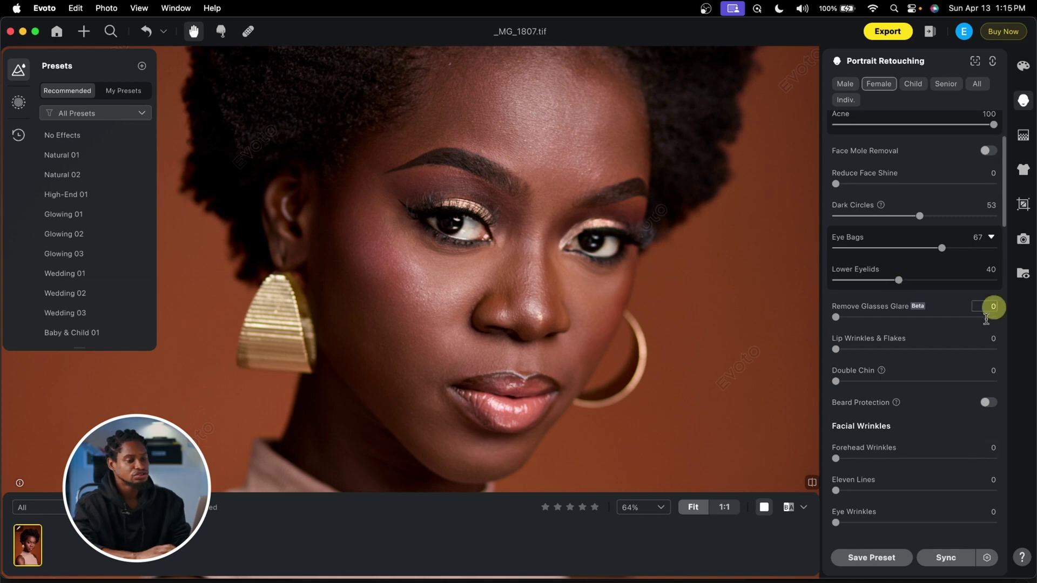
Set Even (Dodge & Burn) for the facial skin to 100 and compare the portrait with its original.
{"action": "scroll", "coordinate": [941, 381], "scroll_direction": "down", "scroll_amount": 5}
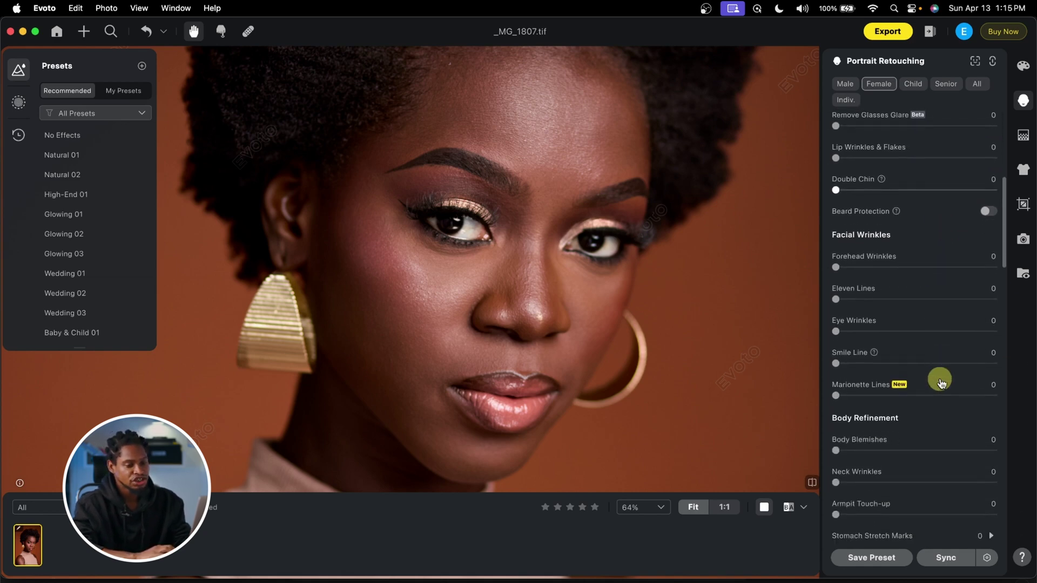
{"action": "scroll", "coordinate": [940, 382], "scroll_direction": "down", "scroll_amount": 5}
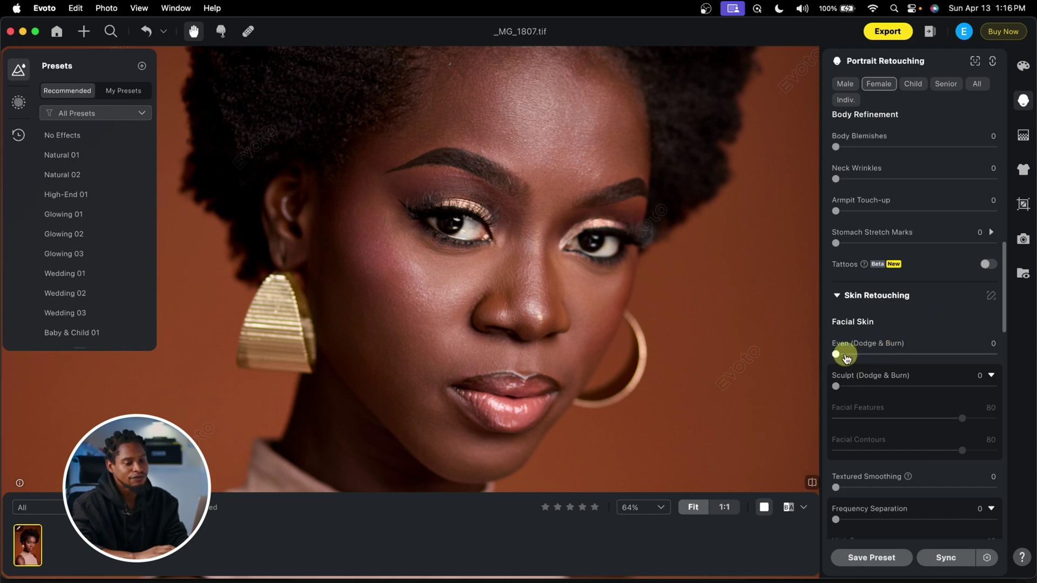
{"action": "left_click_drag", "start_coordinate": [839, 357], "coordinate": [1012, 358]}
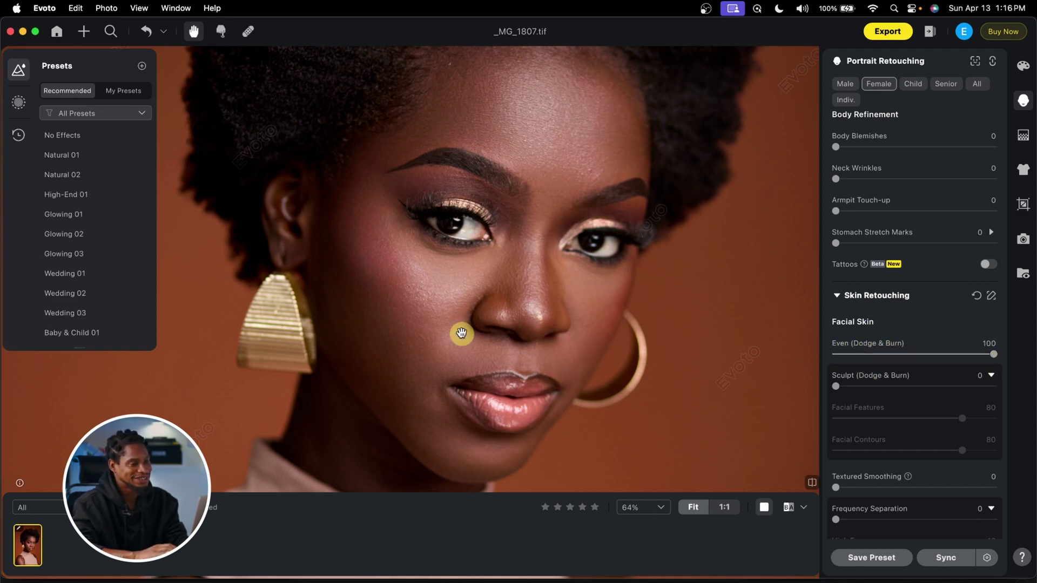
{"action": "left_click", "coordinate": [813, 484]}
{"action": "left_click", "coordinate": [813, 483]}
{"action": "left_click", "coordinate": [813, 483]}
{"action": "left_click", "coordinate": [813, 483]}
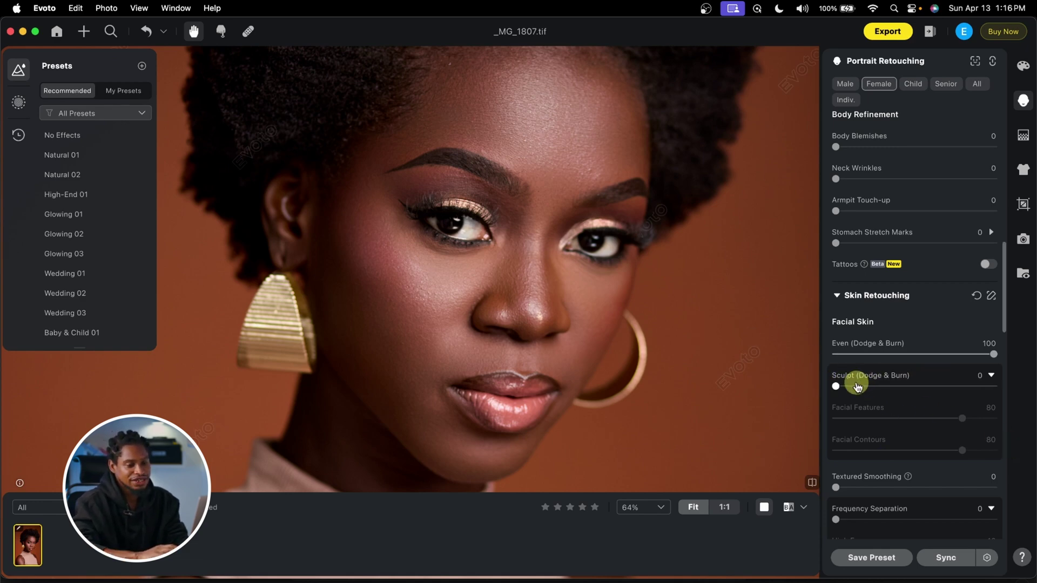
Set Sculpt (Dodge & Burn) for the facial skin to 100 and check the contouring against the original portrait.
{"action": "left_click_drag", "start_coordinate": [836, 387], "coordinate": [1027, 383]}
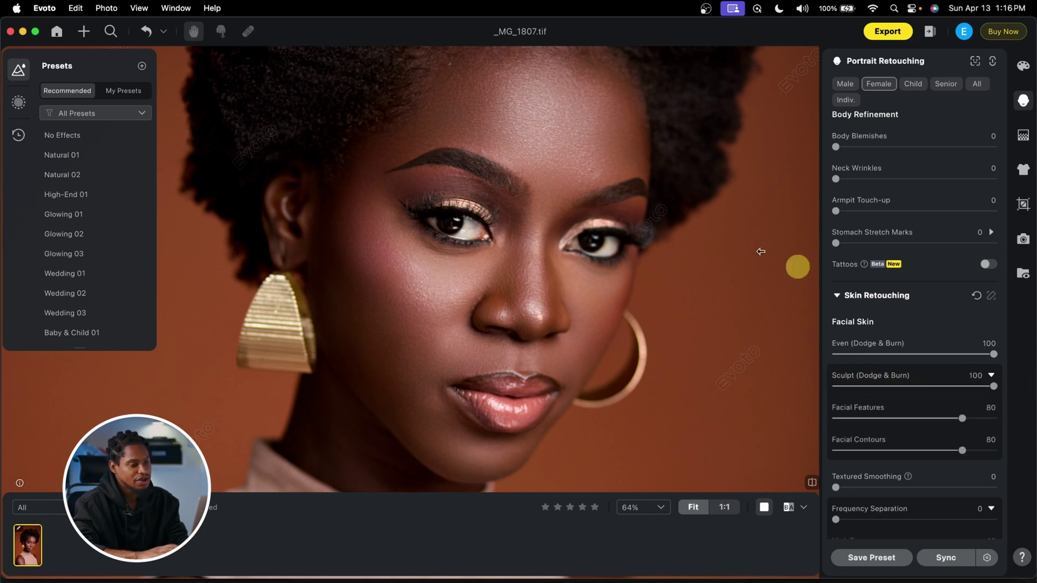
{"action": "scroll", "coordinate": [554, 253], "scroll_direction": "down", "scroll_amount": 2}
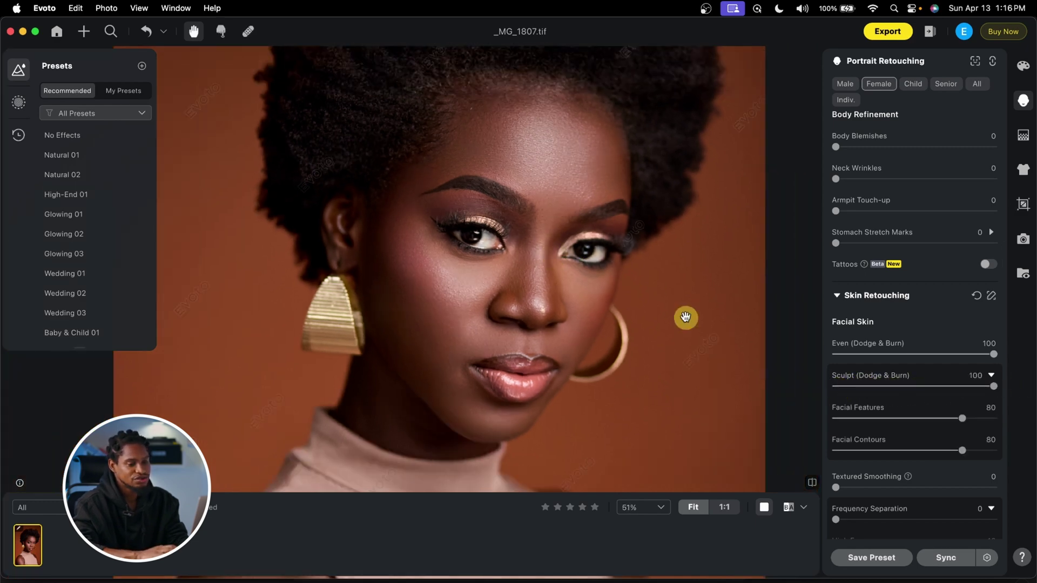
{"action": "left_click", "coordinate": [811, 483]}
{"action": "left_click", "coordinate": [813, 483]}
{"action": "left_click", "coordinate": [814, 483]}
{"action": "left_click", "coordinate": [814, 483]}
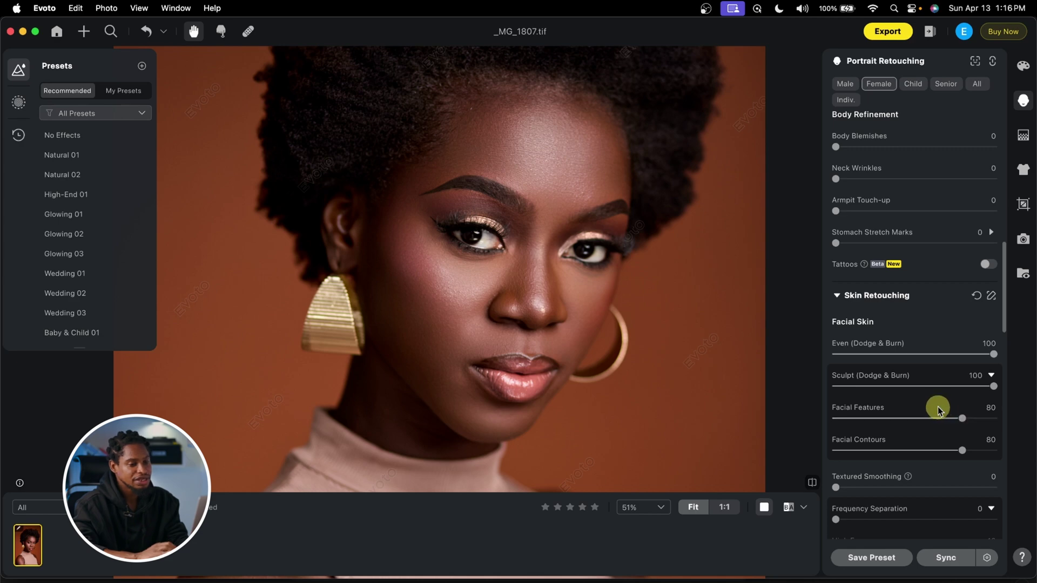
{"action": "scroll", "coordinate": [597, 325], "scroll_direction": "down", "scroll_amount": 2}
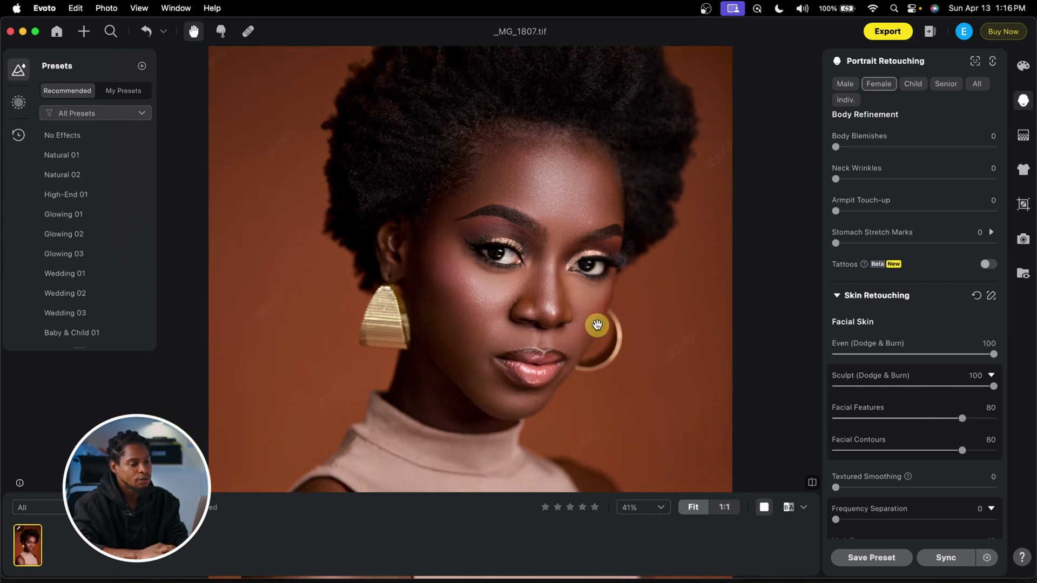
{"action": "scroll", "coordinate": [597, 325], "scroll_direction": "up", "scroll_amount": 4}
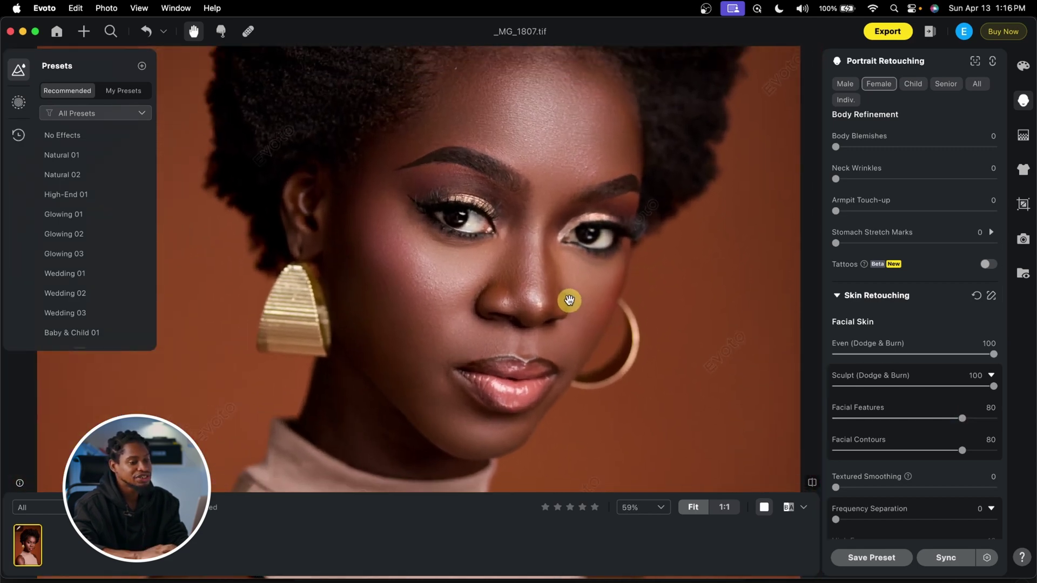
Set Frequency Separation for the facial skin to 100.
{"action": "scroll", "coordinate": [898, 387], "scroll_direction": "down", "scroll_amount": 5}
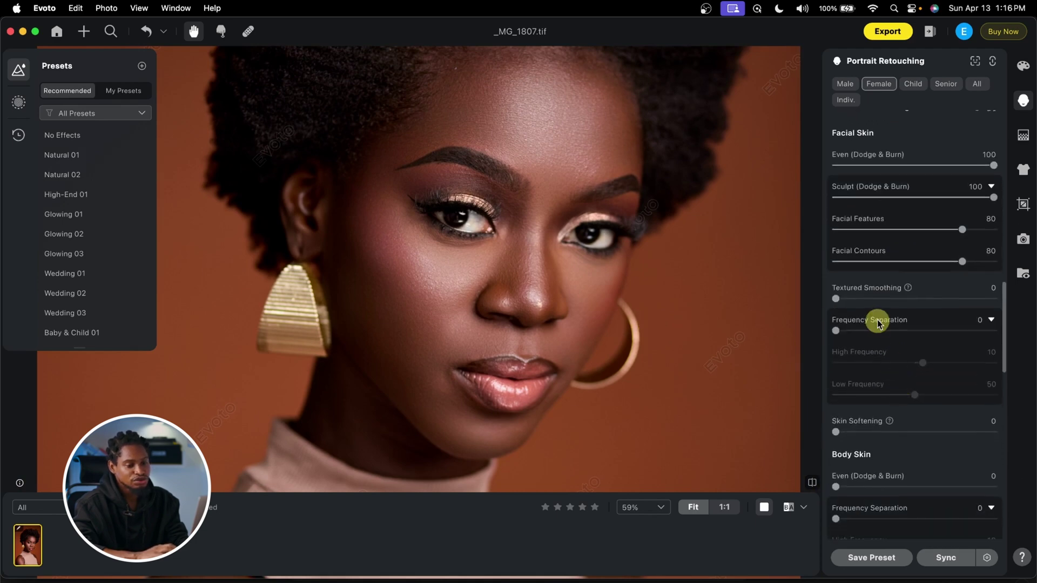
{"action": "left_click_drag", "start_coordinate": [846, 335], "coordinate": [1032, 323]}
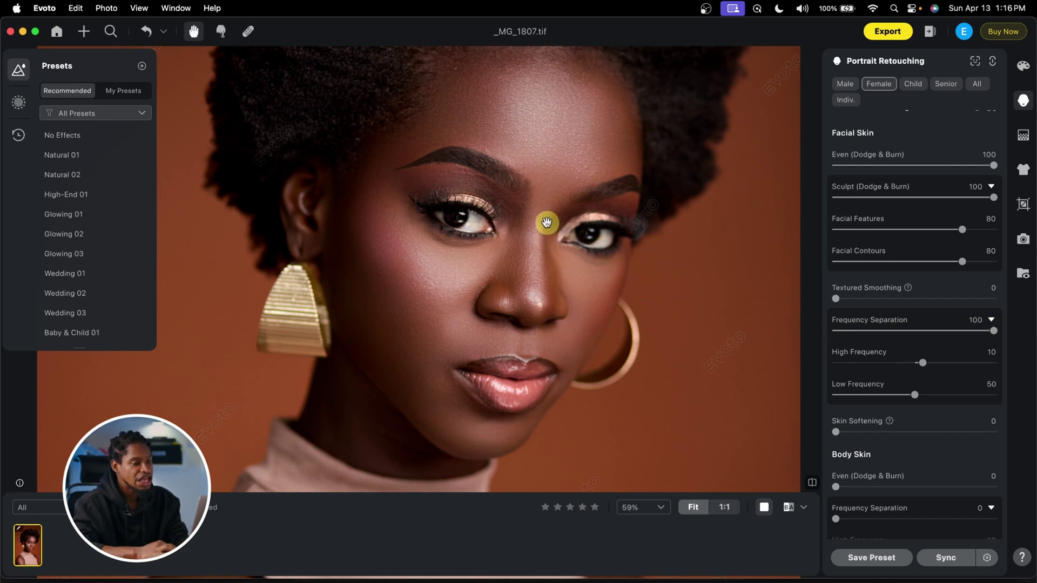
Try High Frequency values of 91 and -62 on the facial skin to judge their effect on texture.
{"action": "scroll", "coordinate": [547, 223], "scroll_direction": "up", "scroll_amount": 3}
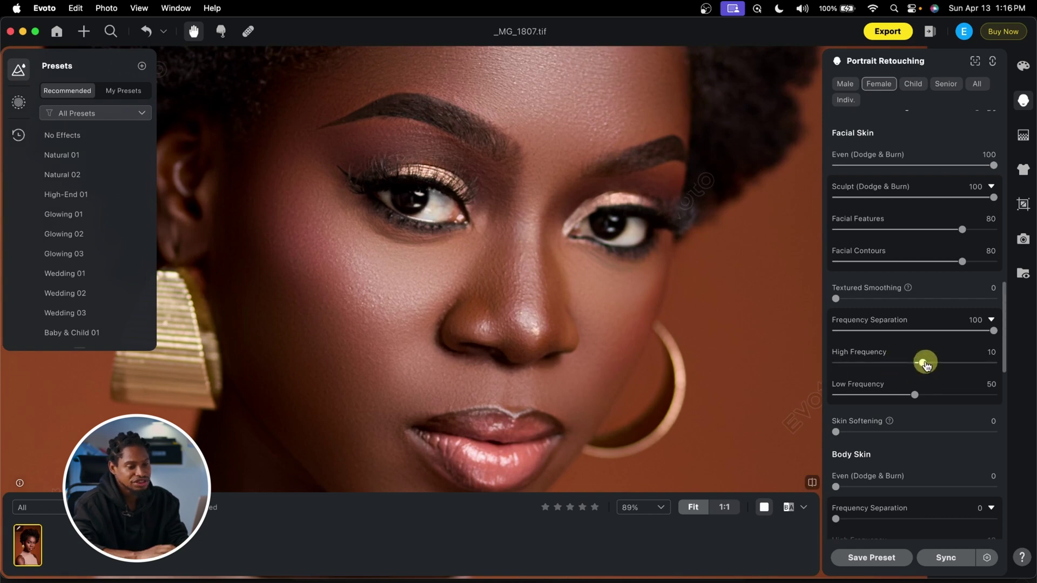
{"action": "left_click_drag", "start_coordinate": [933, 363], "coordinate": [986, 363]}
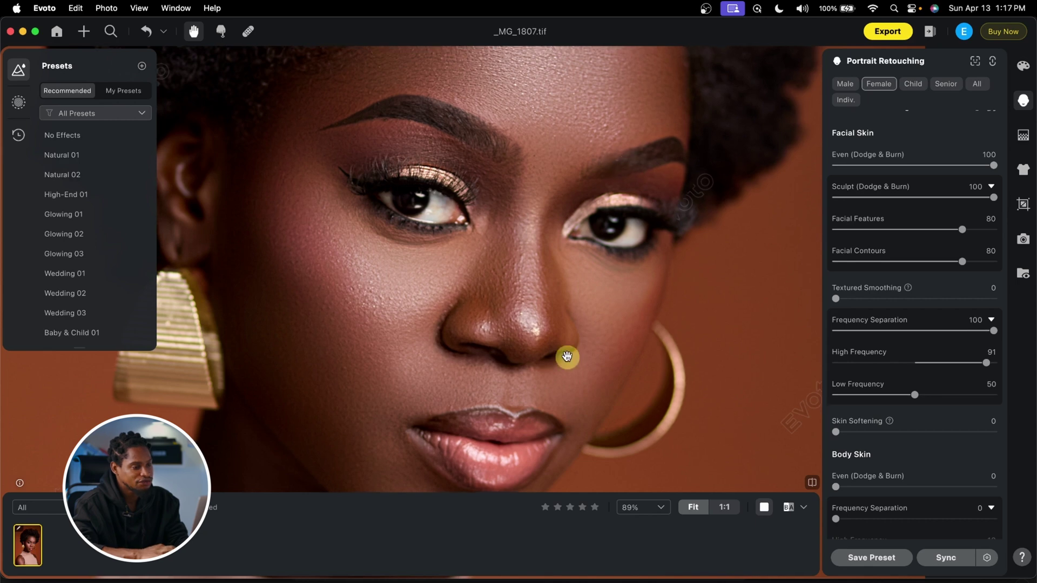
{"action": "scroll", "coordinate": [567, 354], "scroll_direction": "down", "scroll_amount": 2}
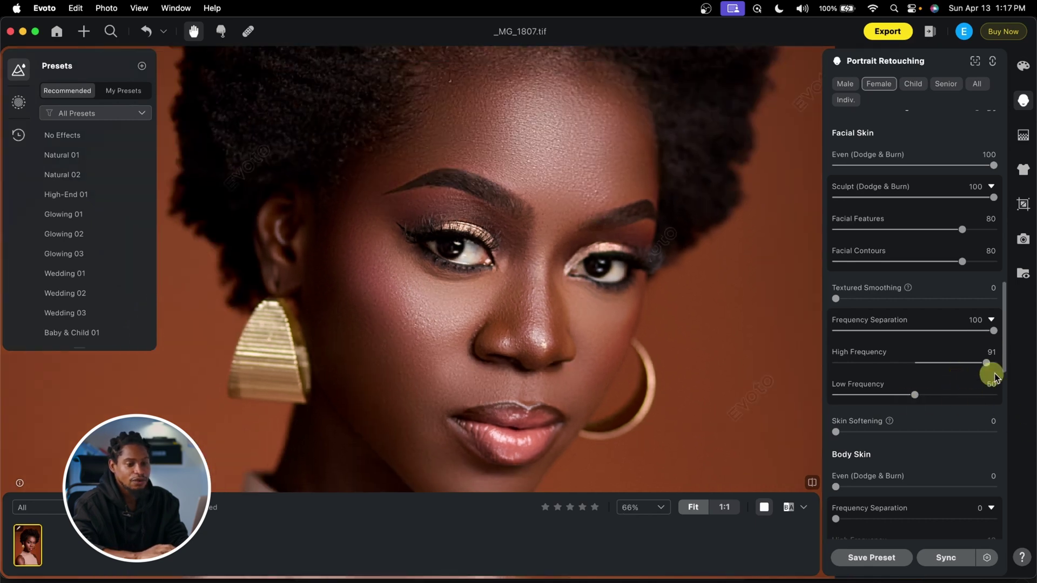
{"action": "left_click_drag", "start_coordinate": [987, 367], "coordinate": [863, 366]}
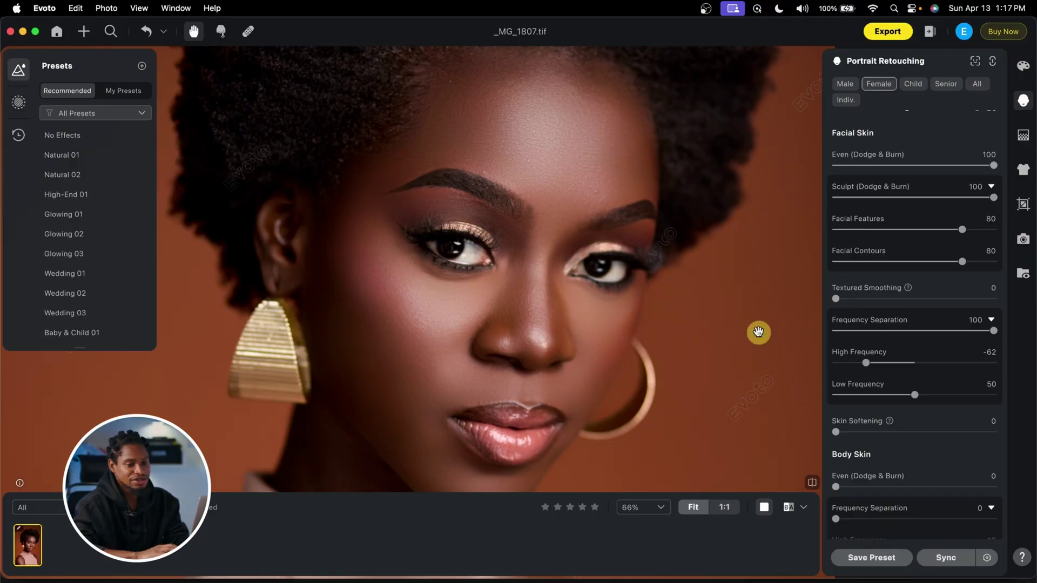
Set the facial skin's High Frequency to 31 and Low Frequency to 56.
{"action": "left_click", "coordinate": [874, 370]}
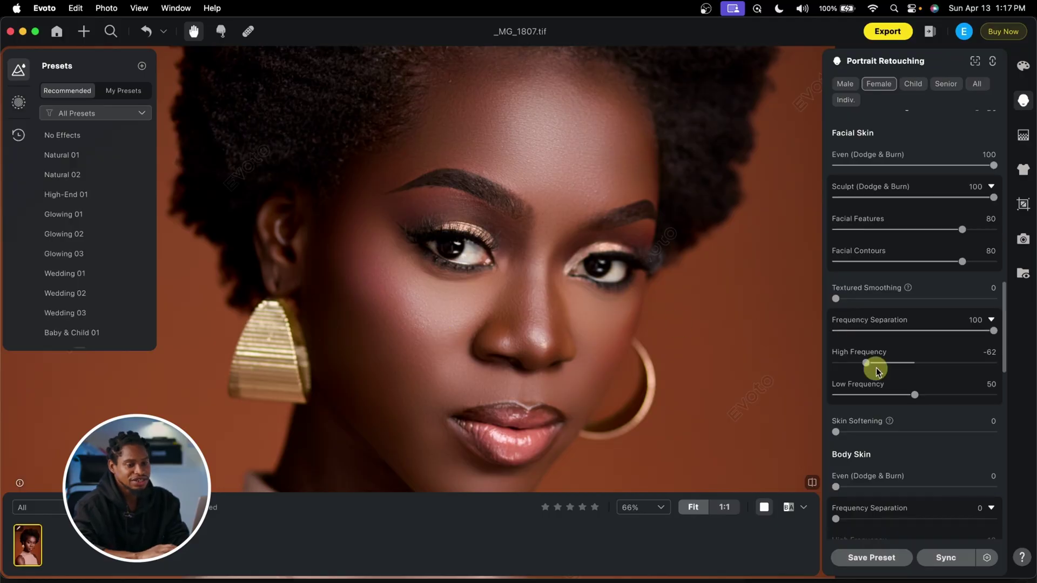
{"action": "left_click_drag", "start_coordinate": [868, 366], "coordinate": [901, 366]}
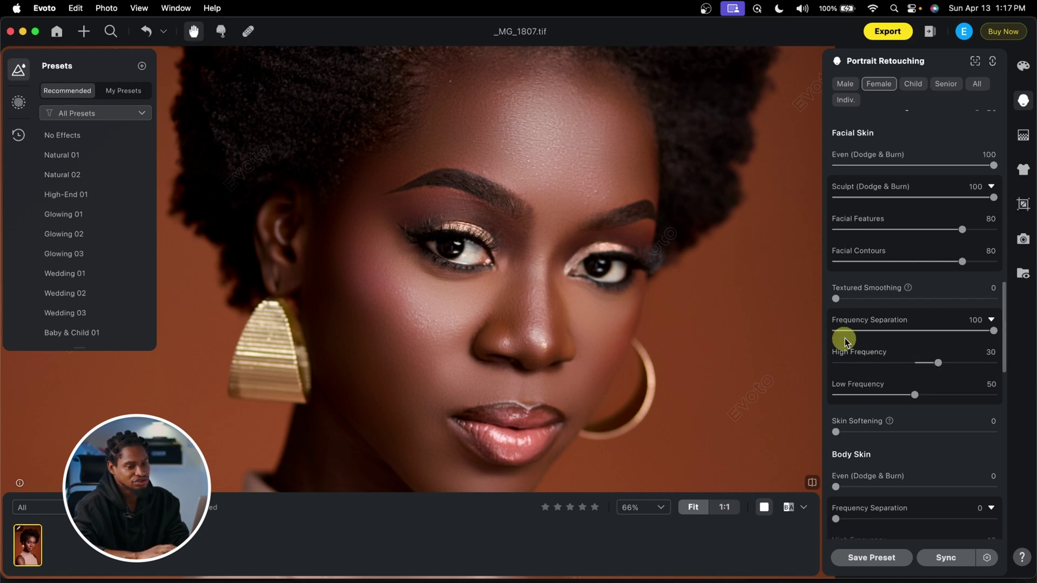
{"action": "left_click", "coordinate": [917, 395]}
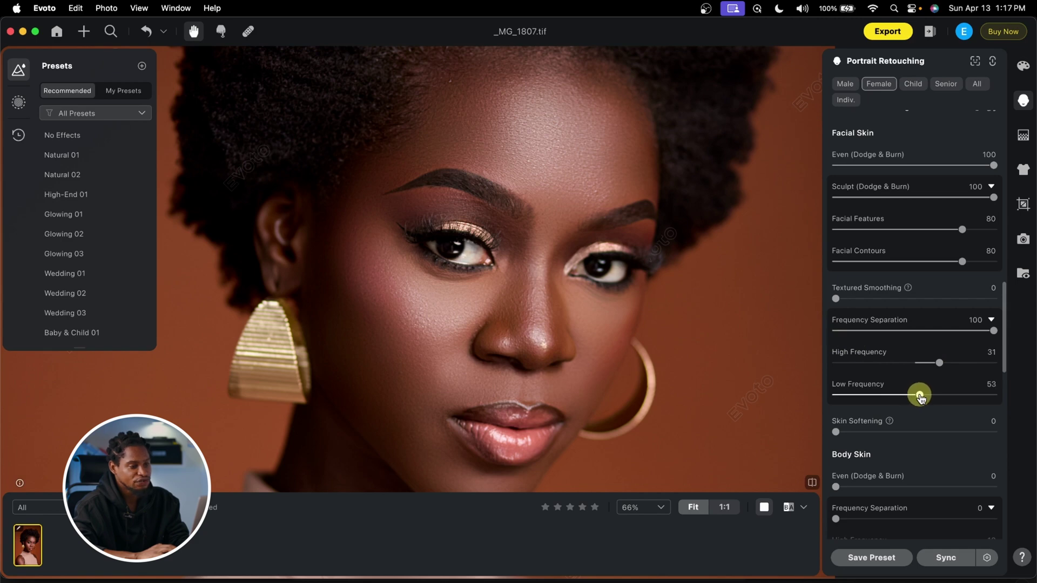
Compare the retouched face with the original and set Skin Softening for the facial skin to 13.
{"action": "scroll", "coordinate": [616, 273], "scroll_direction": "down", "scroll_amount": 2}
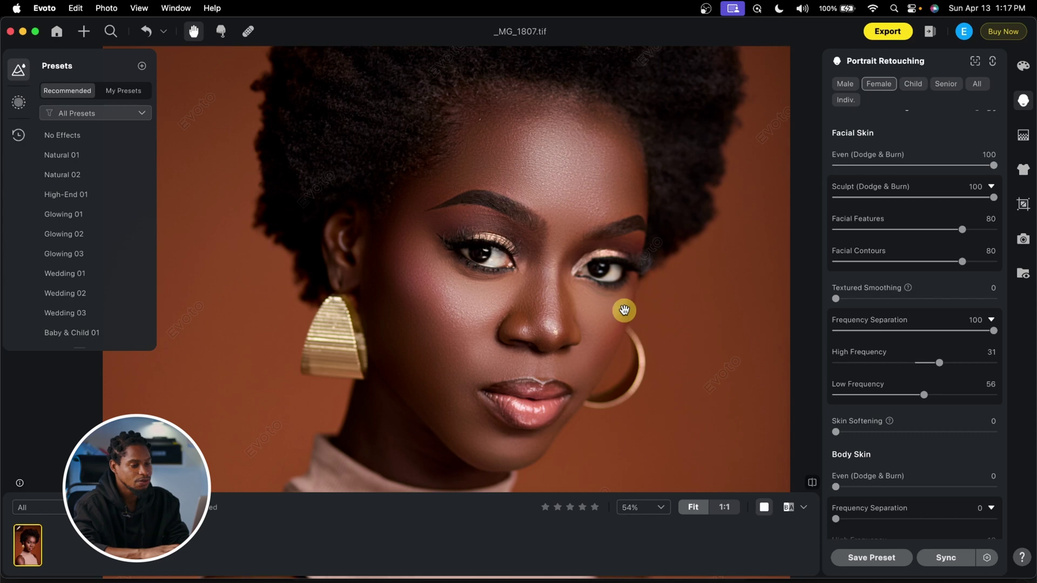
{"action": "left_click", "coordinate": [812, 482]}
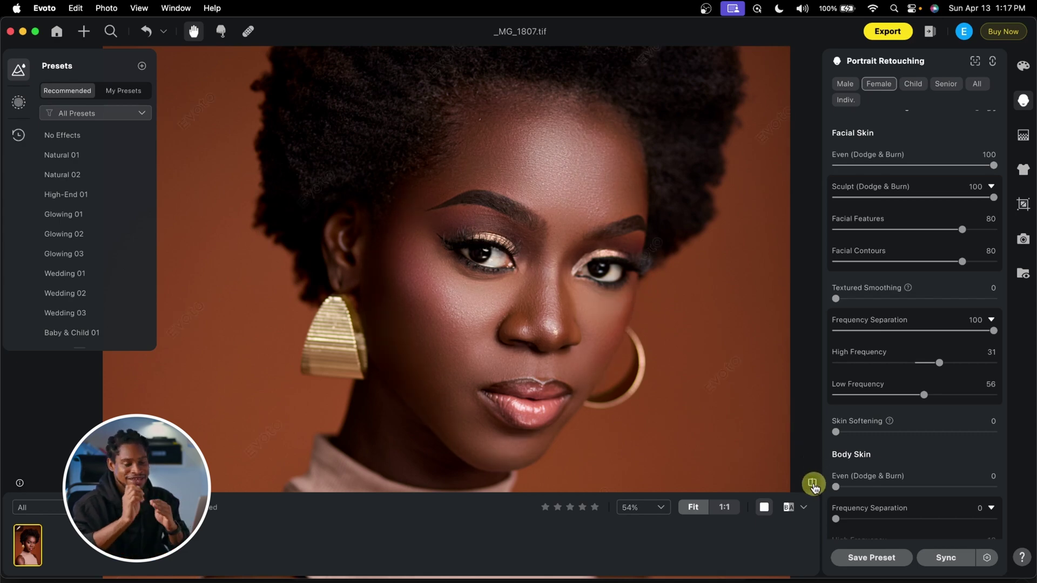
{"action": "scroll", "coordinate": [913, 423], "scroll_direction": "down", "scroll_amount": 3}
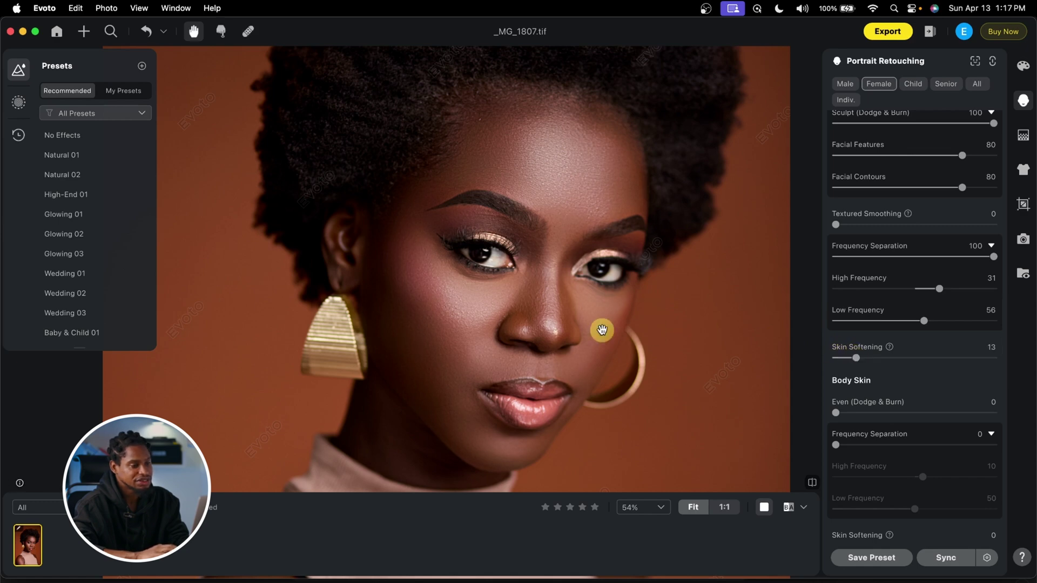
Set the body skin's Even (Dodge & Burn) to 100 and its Frequency Separation to 66.
{"action": "scroll", "coordinate": [542, 225], "scroll_direction": "down", "scroll_amount": 8}
{"action": "scroll", "coordinate": [459, 260], "scroll_direction": "down", "scroll_amount": 2}
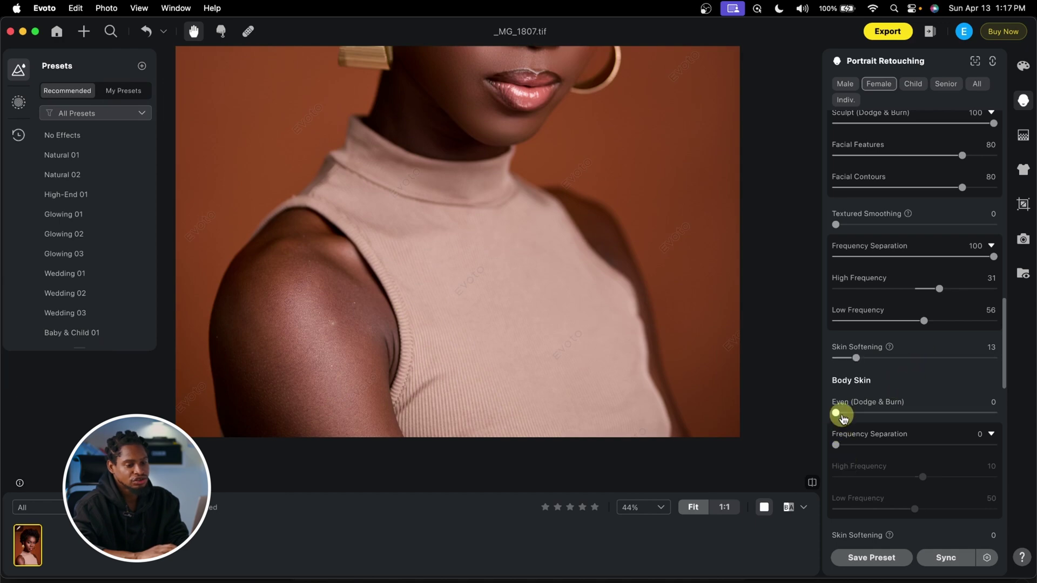
{"action": "left_click_drag", "start_coordinate": [836, 414], "coordinate": [1033, 404]}
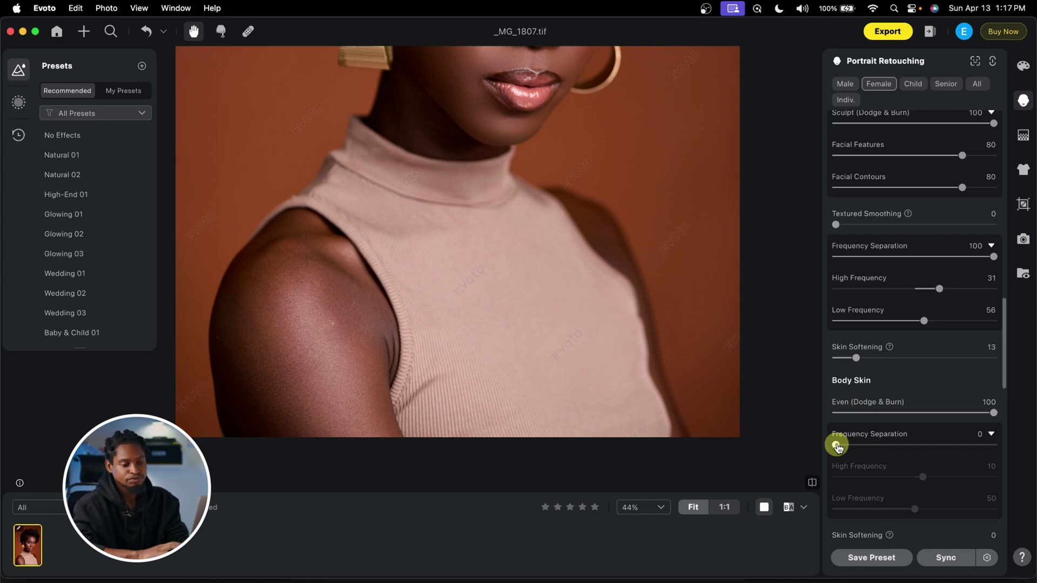
{"action": "left_click_drag", "start_coordinate": [837, 446], "coordinate": [901, 453]}
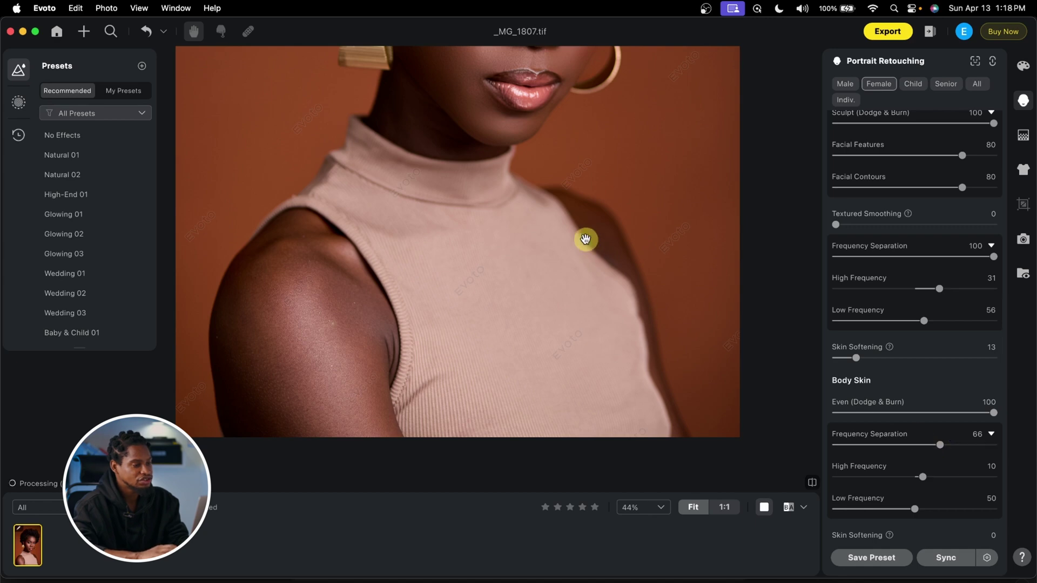
Compare the retouched portrait with the original and set the skin Texture to 17.
{"action": "left_click_drag", "start_coordinate": [585, 219], "coordinate": [584, 355]}
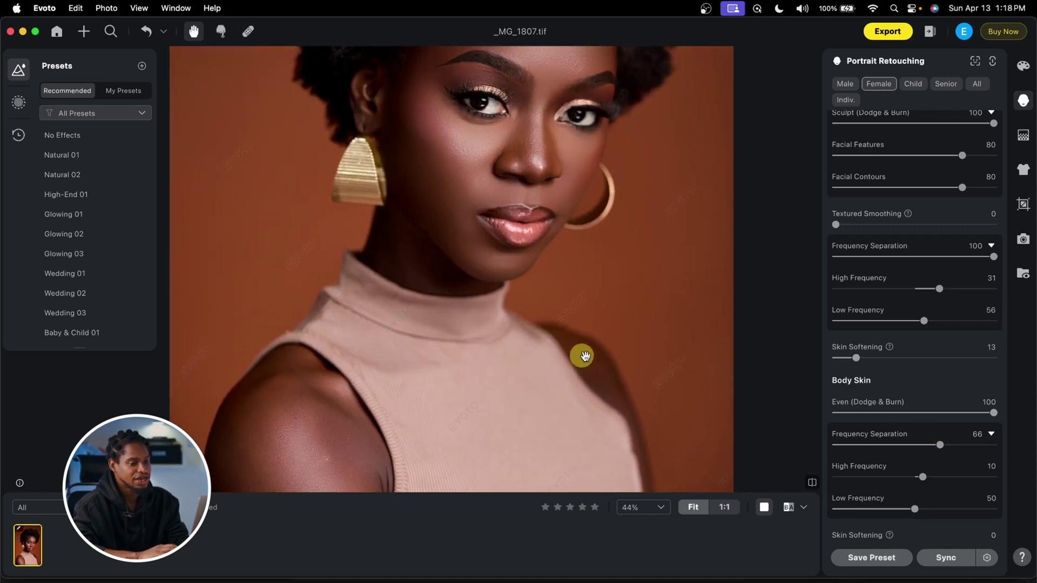
{"action": "left_click", "coordinate": [814, 486]}
{"action": "left_click_drag", "start_coordinate": [641, 270], "coordinate": [661, 370]}
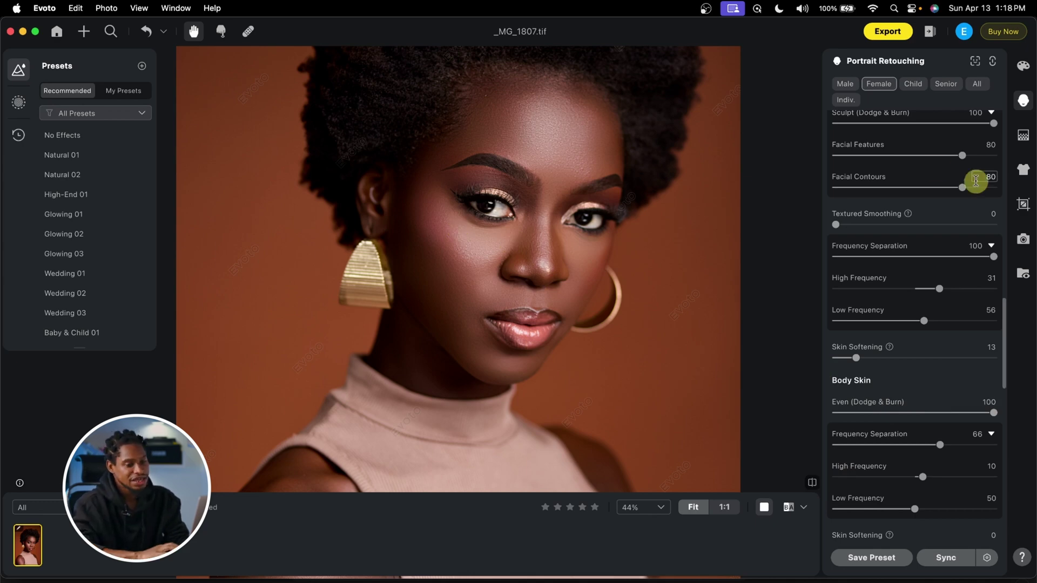
{"action": "scroll", "coordinate": [907, 406], "scroll_direction": "down", "scroll_amount": 10}
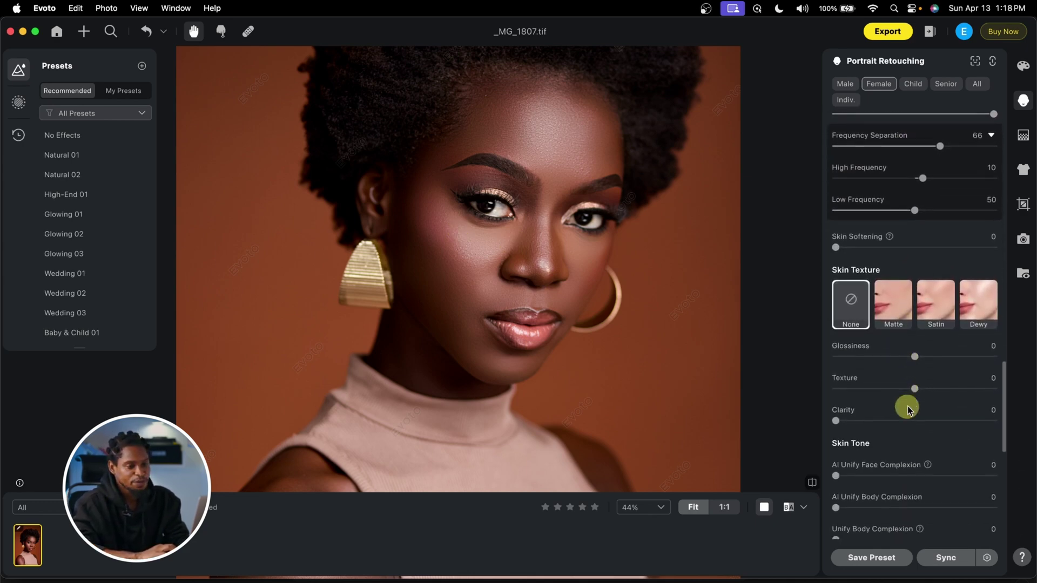
{"action": "scroll", "coordinate": [892, 311], "scroll_direction": "down", "scroll_amount": 4}
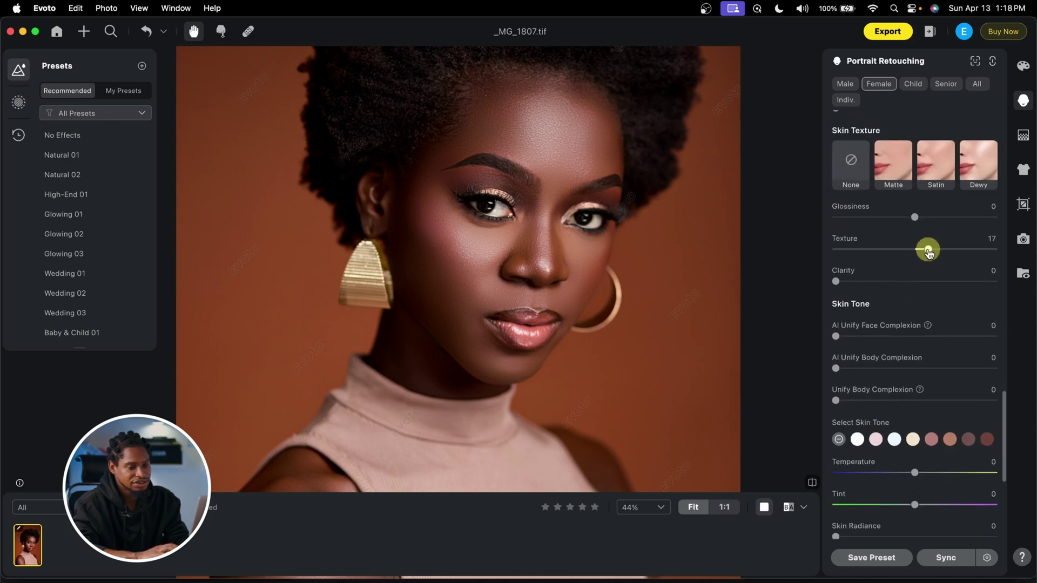
Set AI Unify Face Complexion to 32, AI Unify Body Complexion to 25, and Unify Body Complexion to 26.
{"action": "left_click", "coordinate": [848, 331]}
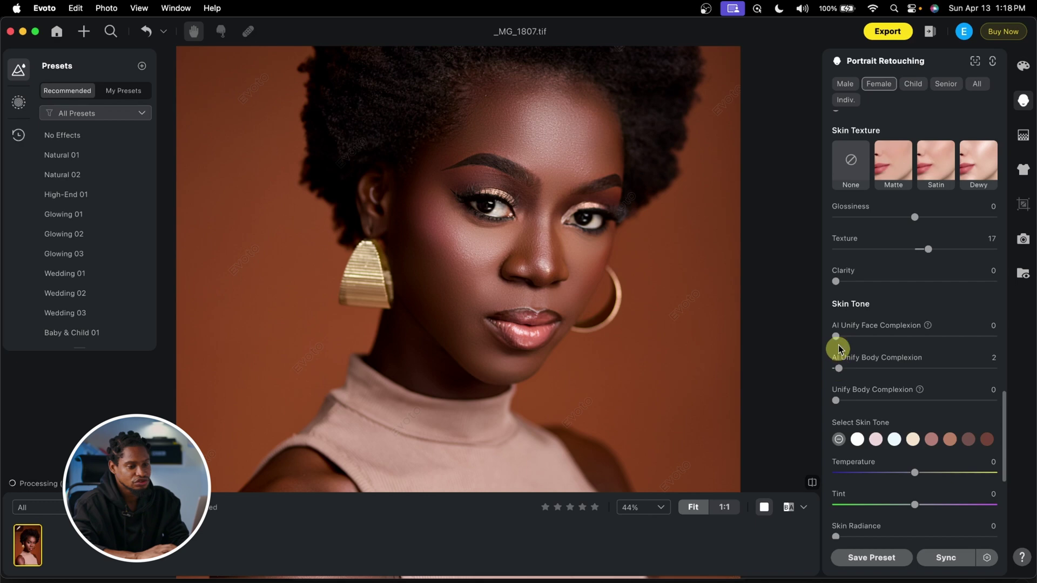
{"action": "left_click_drag", "start_coordinate": [836, 336], "coordinate": [888, 336]}
{"action": "left_click", "coordinate": [849, 371]}
{"action": "left_click_drag", "start_coordinate": [840, 372], "coordinate": [876, 370]}
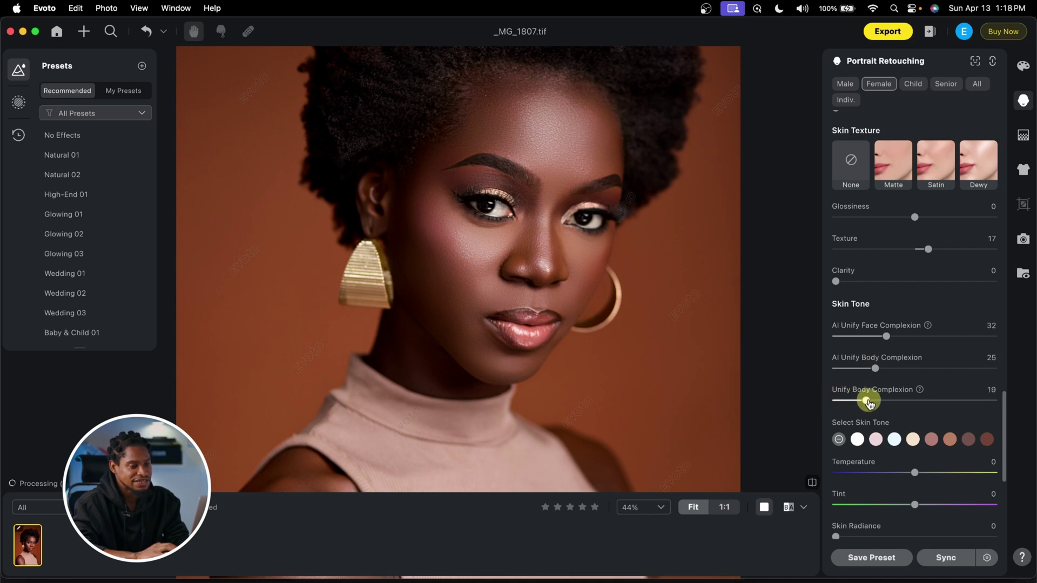
{"action": "scroll", "coordinate": [584, 317], "scroll_direction": "down", "scroll_amount": 4}
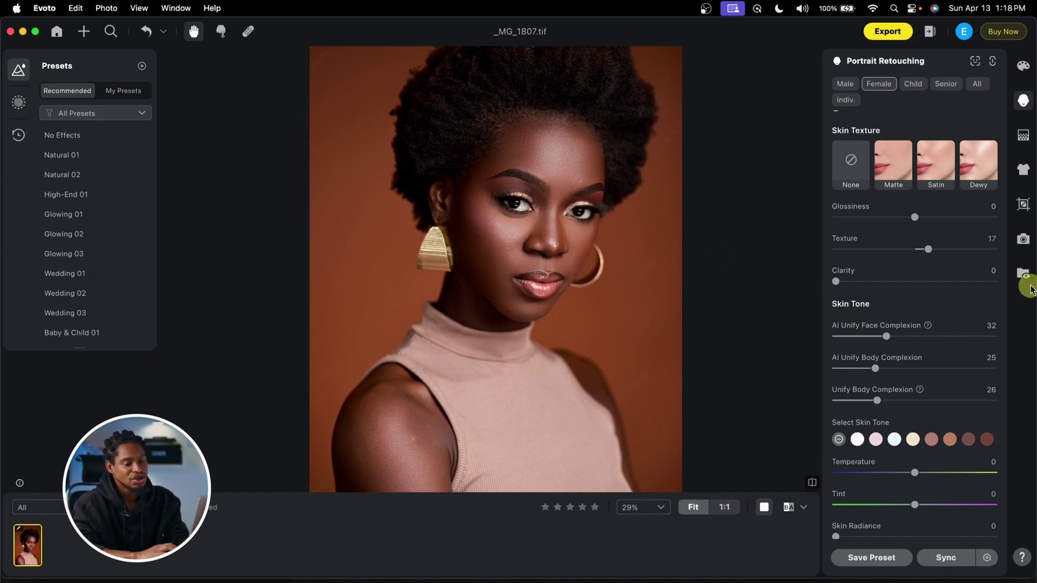
Set Frequency Separation to 59 for the body skin and 77 for the facial skin.
{"action": "scroll", "coordinate": [935, 300], "scroll_direction": "up", "scroll_amount": 10}
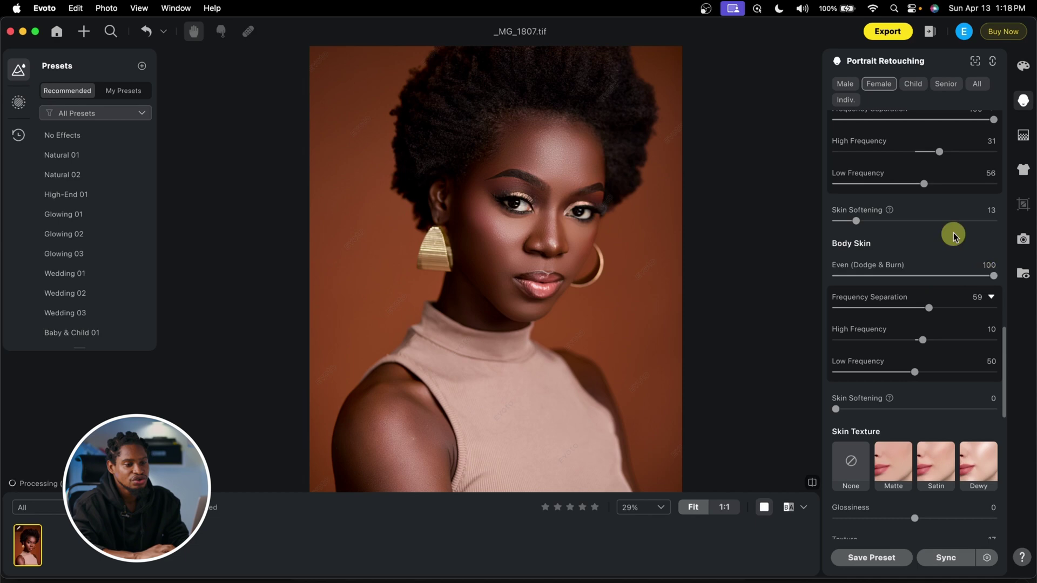
{"action": "scroll", "coordinate": [952, 233], "scroll_direction": "up", "scroll_amount": 4}
{"action": "left_click_drag", "start_coordinate": [983, 220], "coordinate": [957, 220]}
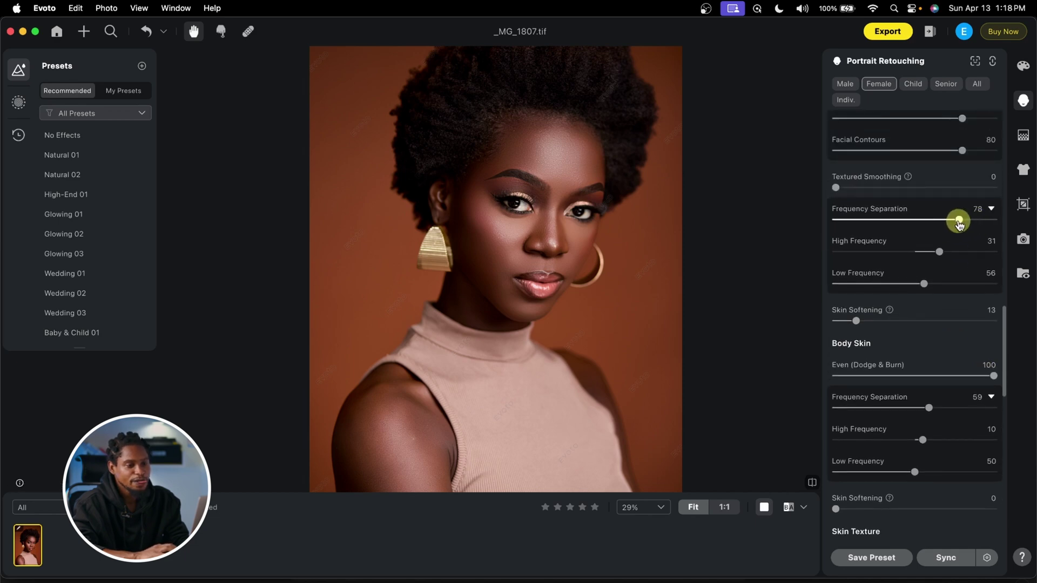
Set the facial skin's Even (Dodge & Burn) to 87 and compare the portrait with the original.
{"action": "scroll", "coordinate": [955, 209], "scroll_direction": "up", "scroll_amount": 6}
{"action": "scroll", "coordinate": [956, 208], "scroll_direction": "up", "scroll_amount": 1}
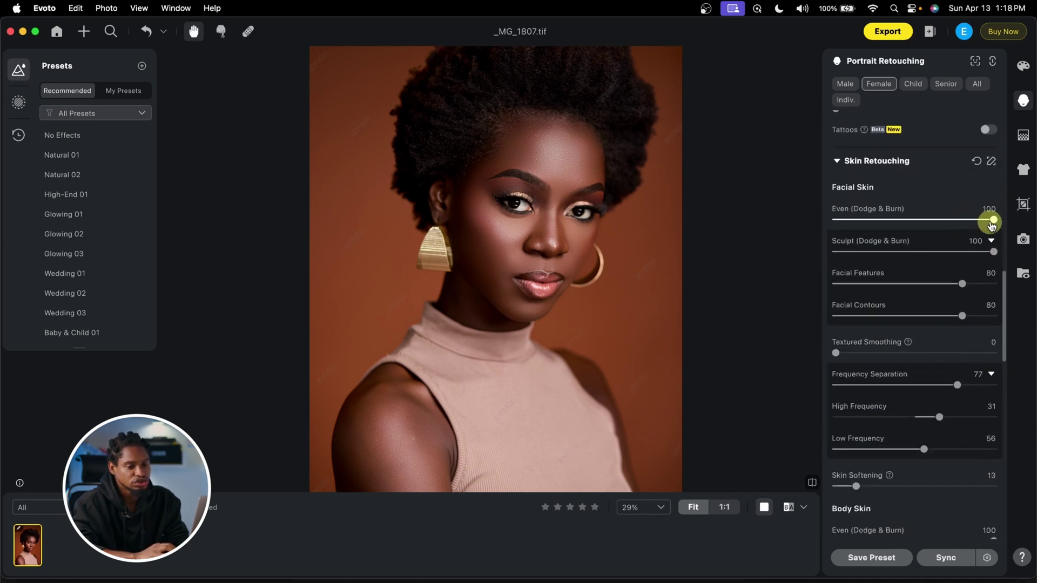
{"action": "left_click", "coordinate": [813, 483]}
{"action": "left_click", "coordinate": [815, 482]}
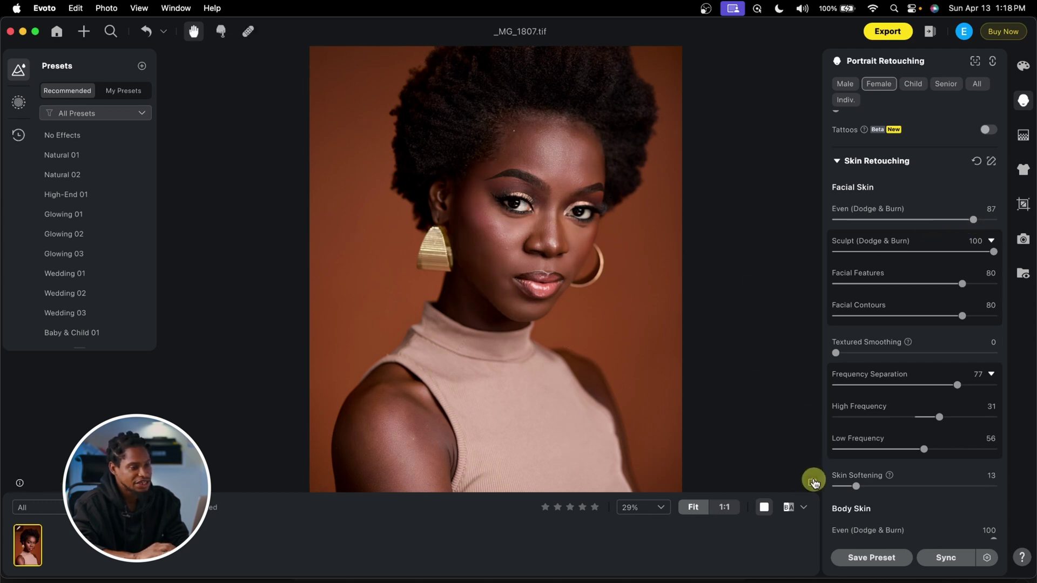
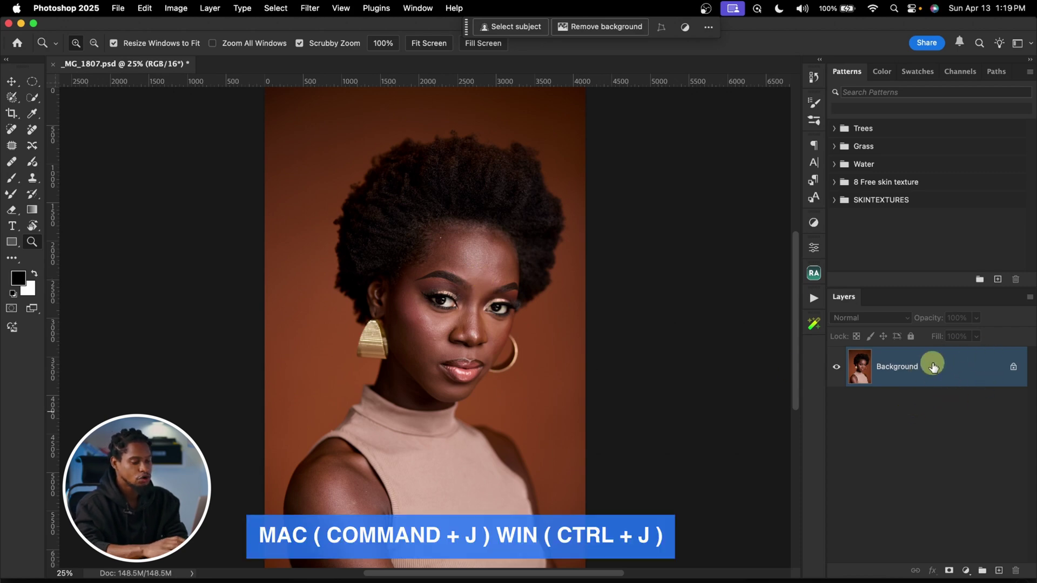
In Photoshop, duplicate the Background layer and open the Retouch4me Heal filter on the copy.
{"action": "key", "text": "super+j"}
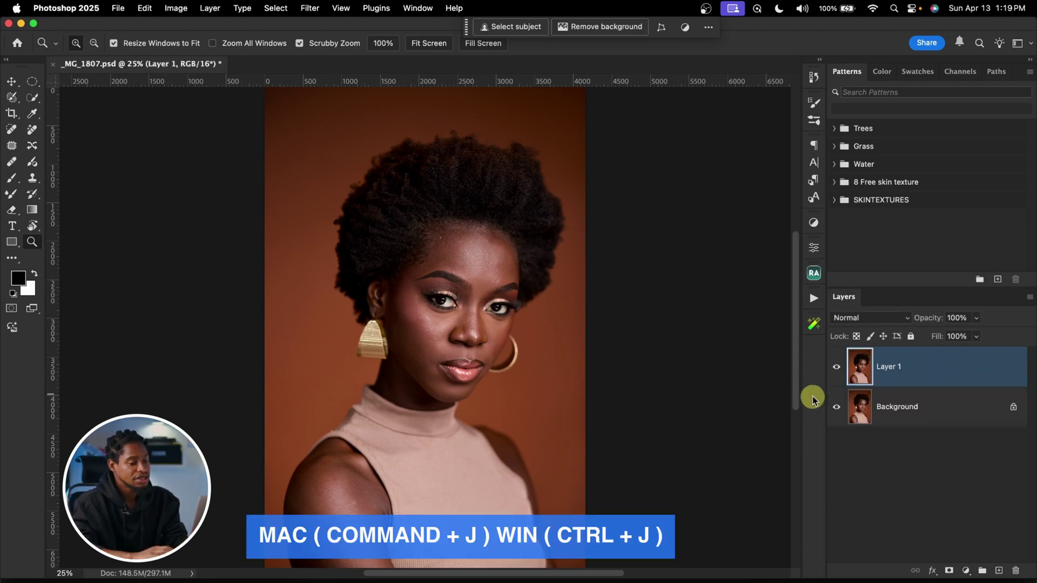
{"action": "mouse_move", "coordinate": [477, 287]}
{"action": "left_mouse_down"}
{"action": "mouse_move", "coordinate": [523, 290]}
{"action": "mouse_move", "coordinate": [493, 294]}
{"action": "left_mouse_up"}
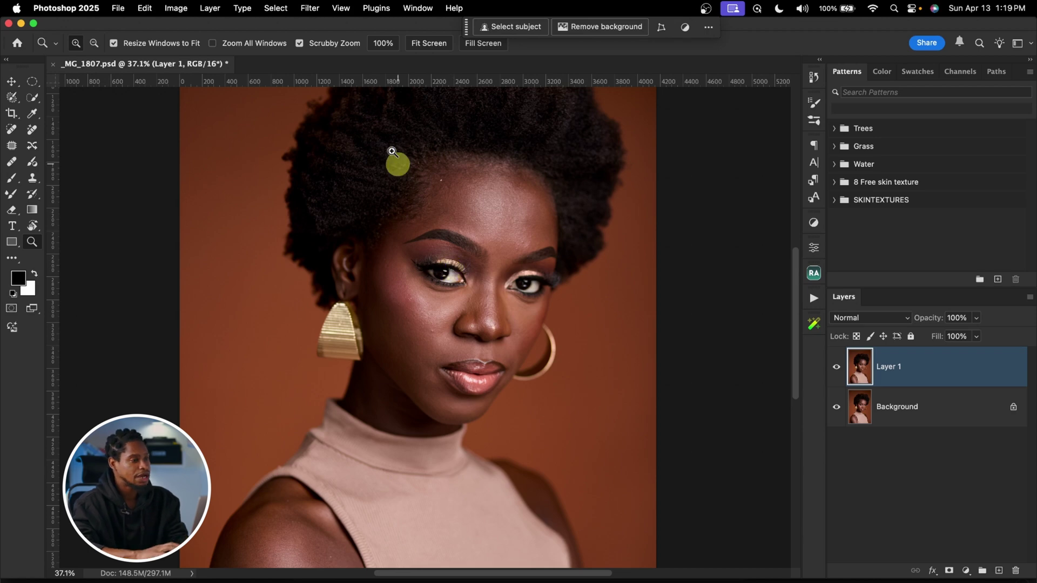
{"action": "left_click", "coordinate": [310, 8]}
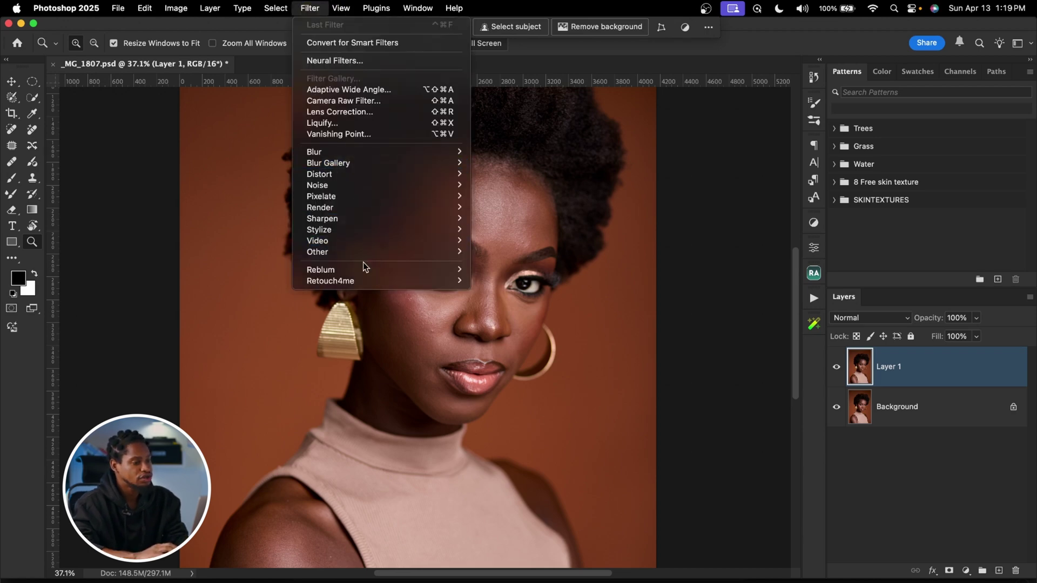
{"action": "mouse_move", "coordinate": [364, 280]}
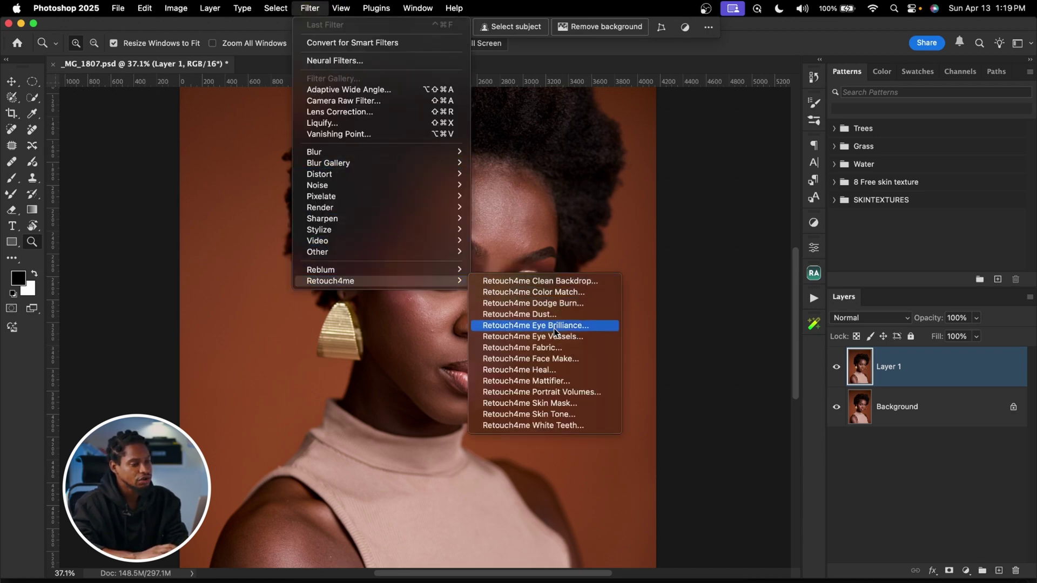
{"action": "left_click", "coordinate": [556, 370]}
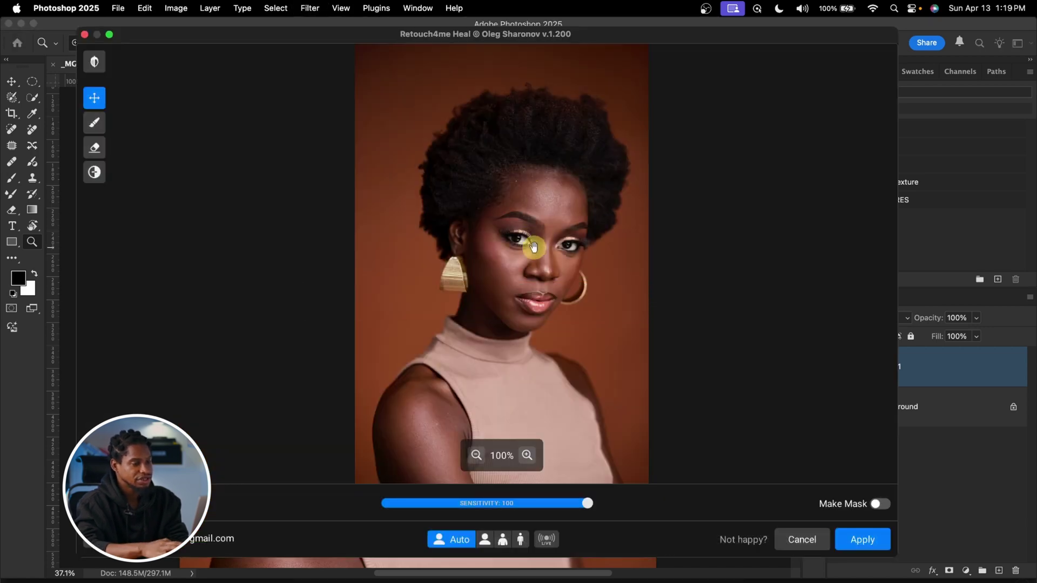
Check the detected blemishes on the face and apply the healing with Sensitivity at 100.
{"action": "scroll", "coordinate": [534, 247], "scroll_direction": "up", "scroll_amount": 3}
{"action": "left_click_drag", "start_coordinate": [637, 162], "coordinate": [567, 412]}
{"action": "scroll", "coordinate": [566, 343], "scroll_direction": "up", "scroll_amount": 2}
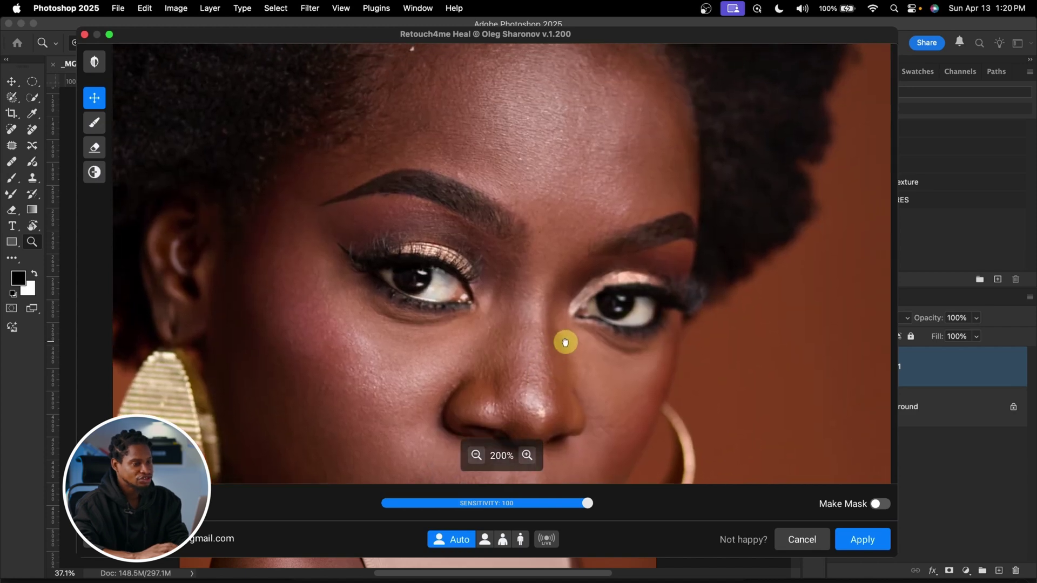
{"action": "left_click_drag", "start_coordinate": [602, 290], "coordinate": [617, 232]}
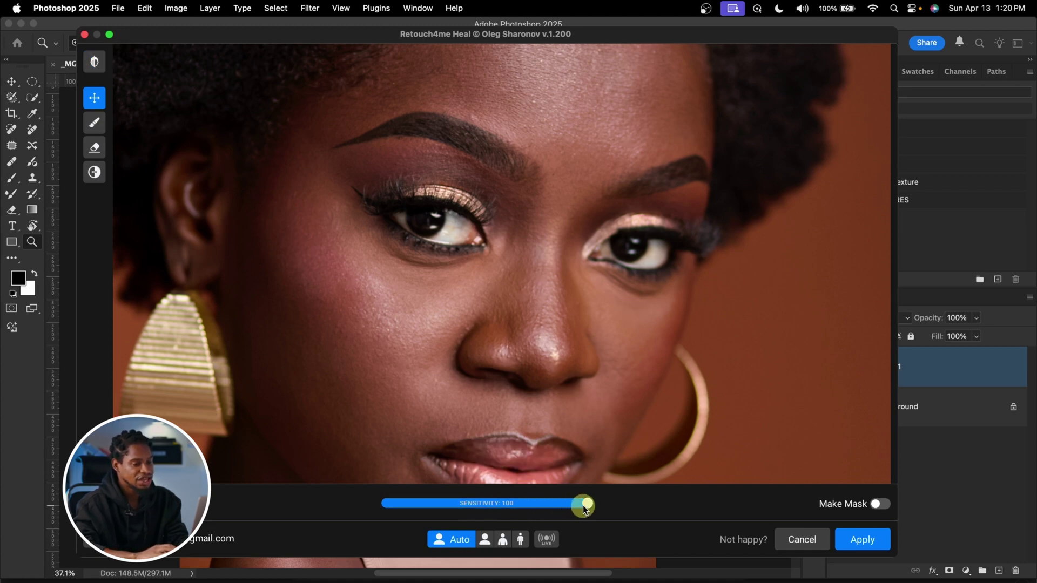
{"action": "left_click_drag", "start_coordinate": [585, 509], "coordinate": [634, 506]}
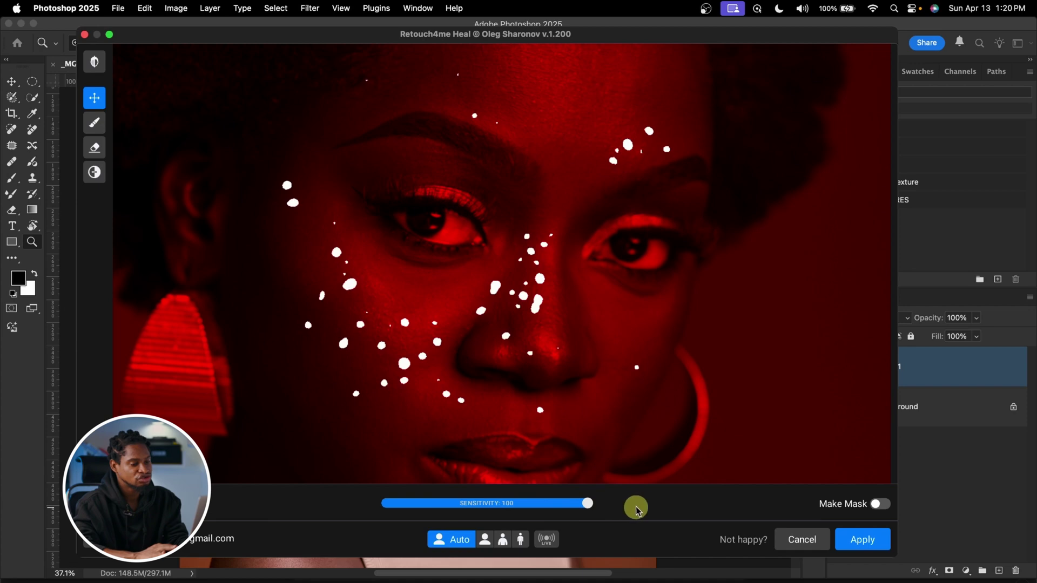
{"action": "left_click", "coordinate": [864, 539]}
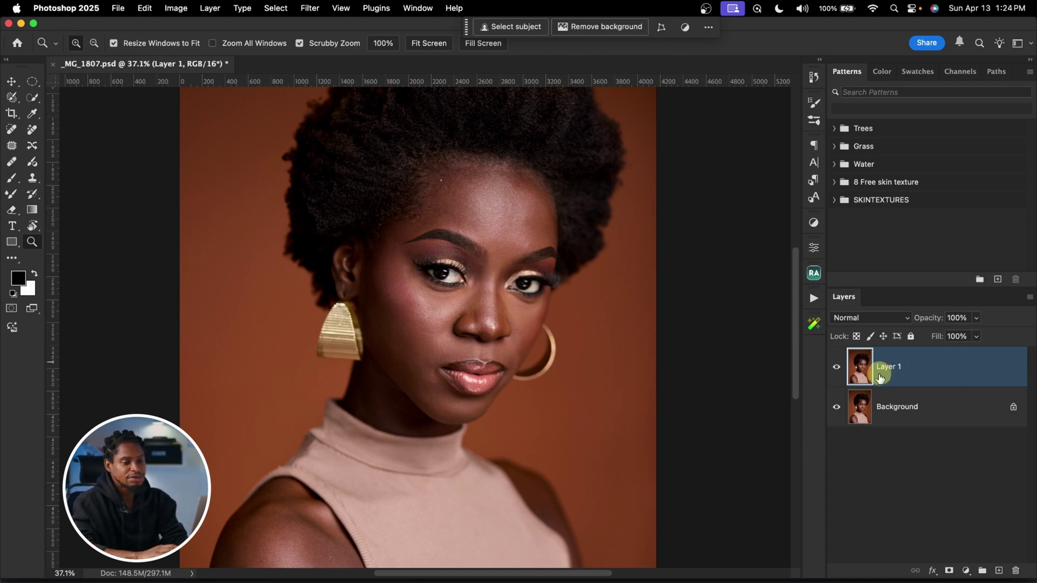
Duplicate the healed layer and open the Retouch4me Dodge Burn filter on the copy.
{"action": "key", "text": "super+j"}
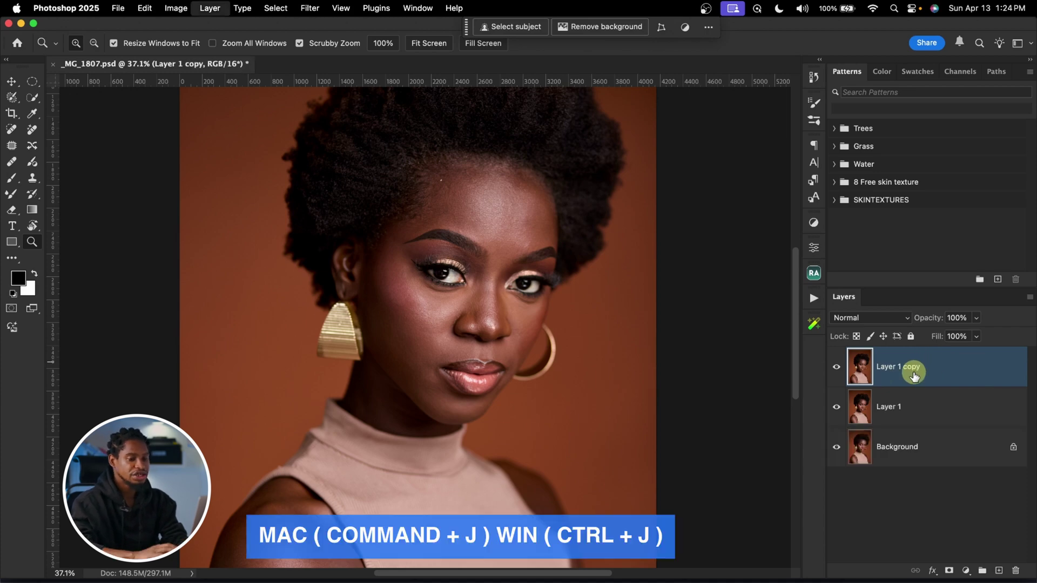
{"action": "left_click", "coordinate": [310, 8]}
{"action": "mouse_move", "coordinate": [356, 292]}
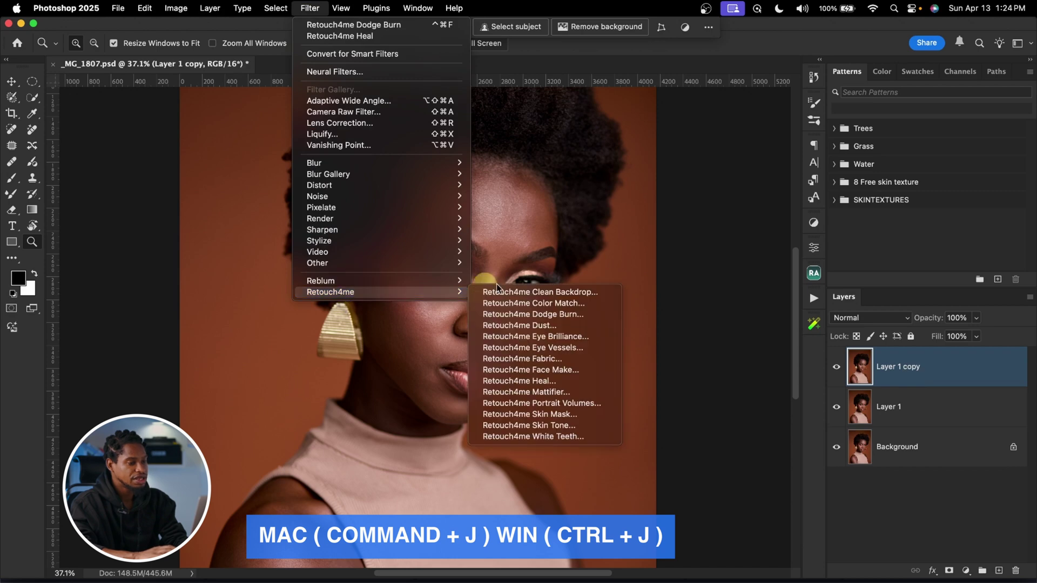
{"action": "left_click", "coordinate": [558, 319]}
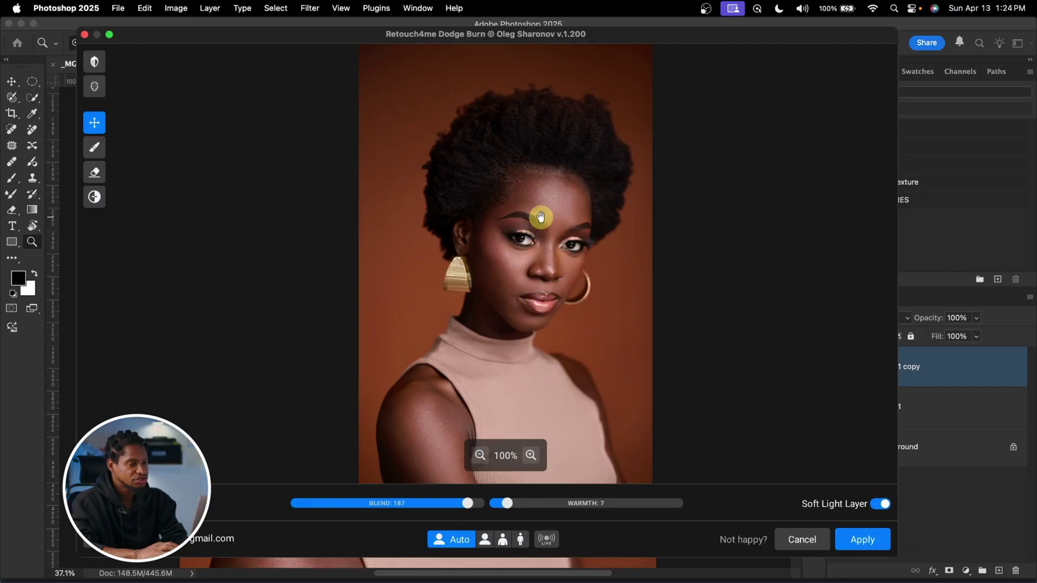
Apply Dodge Burn as a Soft Light layer with Blend 170 and Warmth 7, after trying Warmth 82.
{"action": "left_click", "coordinate": [532, 455]}
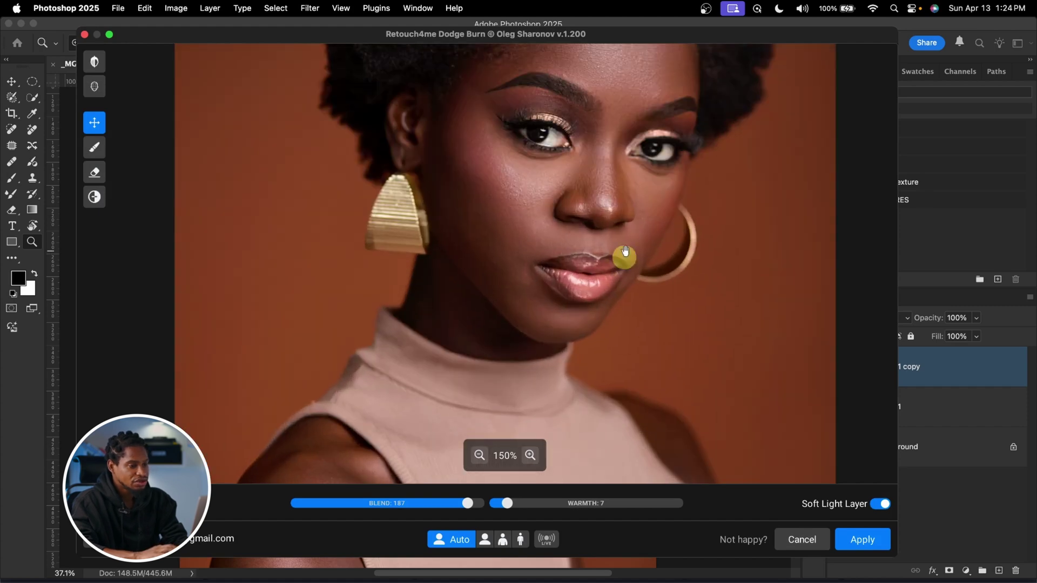
{"action": "left_click_drag", "start_coordinate": [620, 254], "coordinate": [595, 364]}
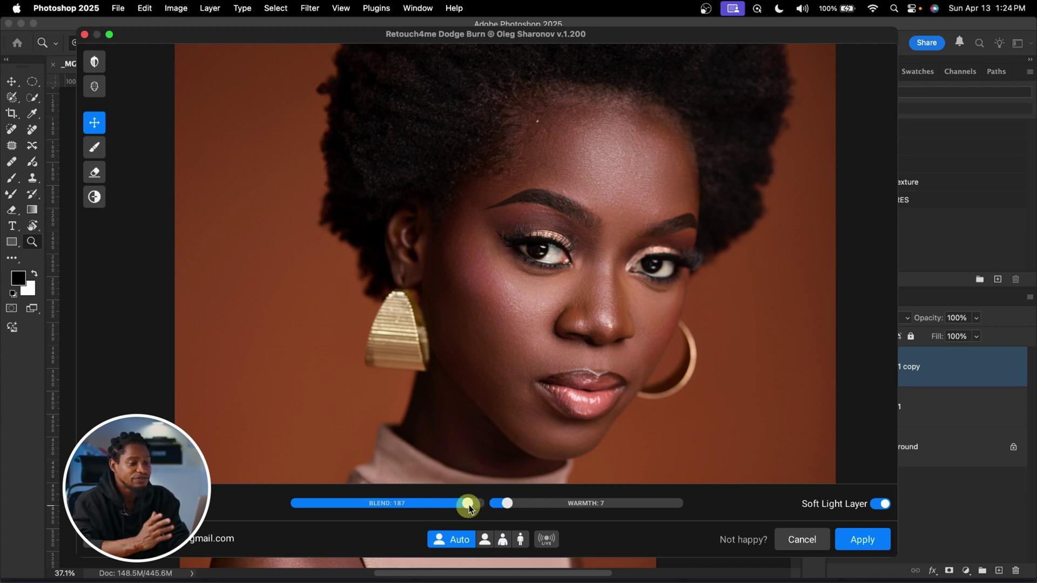
{"action": "mouse_move", "coordinate": [469, 504]}
{"action": "left_mouse_down"}
{"action": "mouse_move", "coordinate": [380, 505]}
{"action": "mouse_move", "coordinate": [453, 506]}
{"action": "left_mouse_up"}
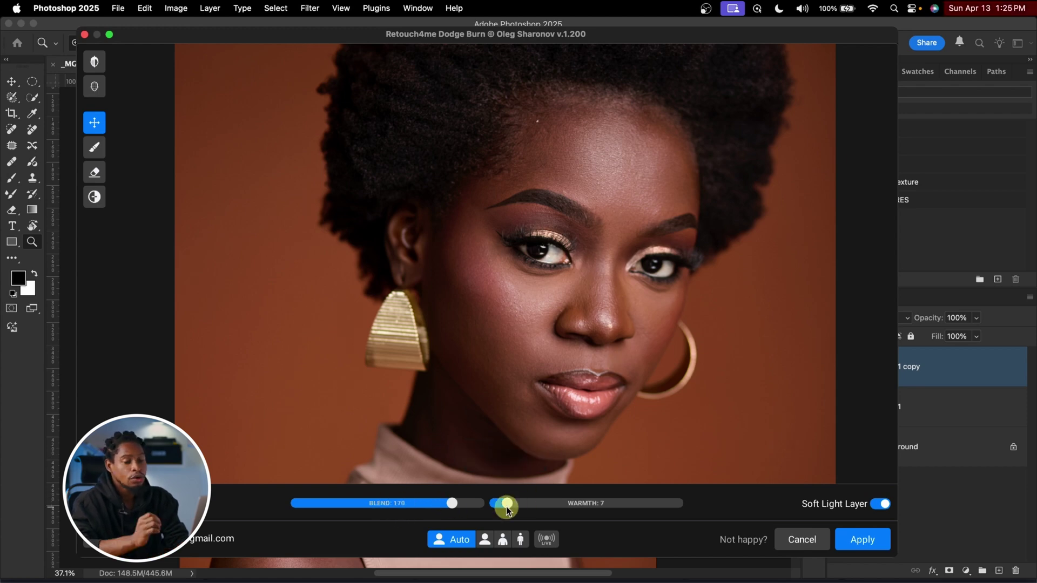
{"action": "left_click_drag", "start_coordinate": [508, 504], "coordinate": [645, 504]}
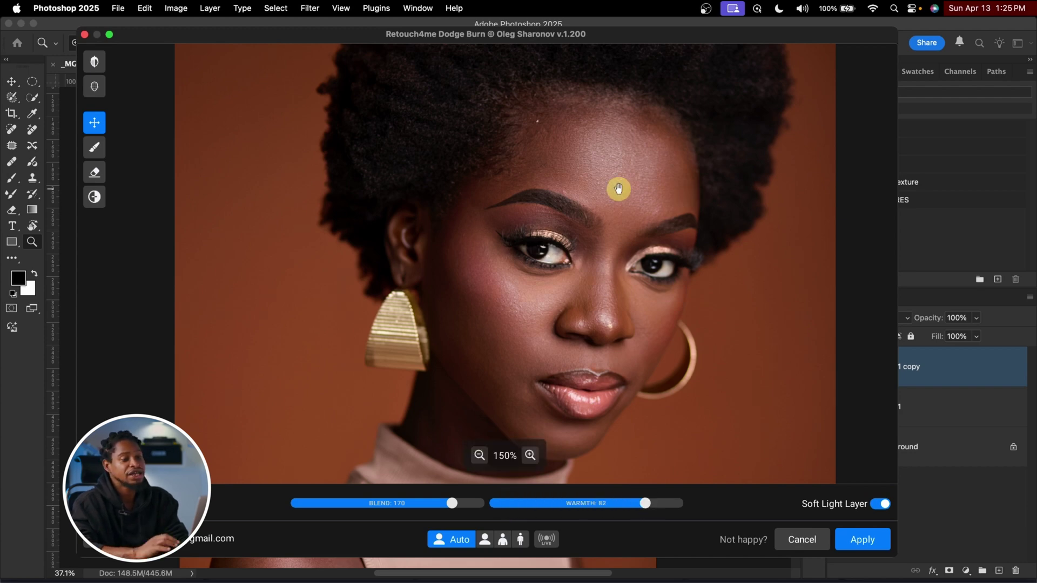
{"action": "left_click_drag", "start_coordinate": [642, 503], "coordinate": [507, 504]}
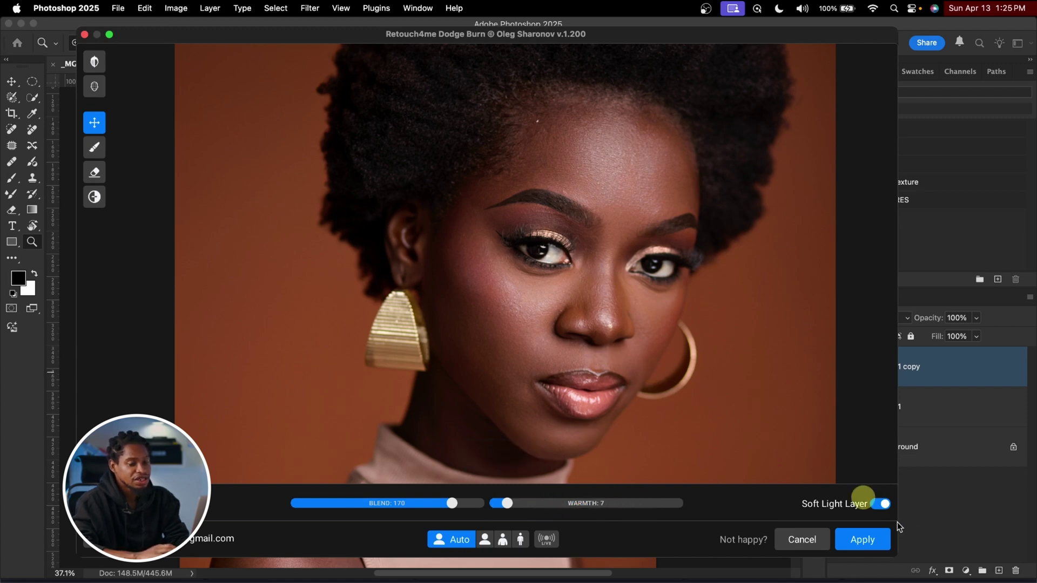
{"action": "left_click", "coordinate": [883, 540]}
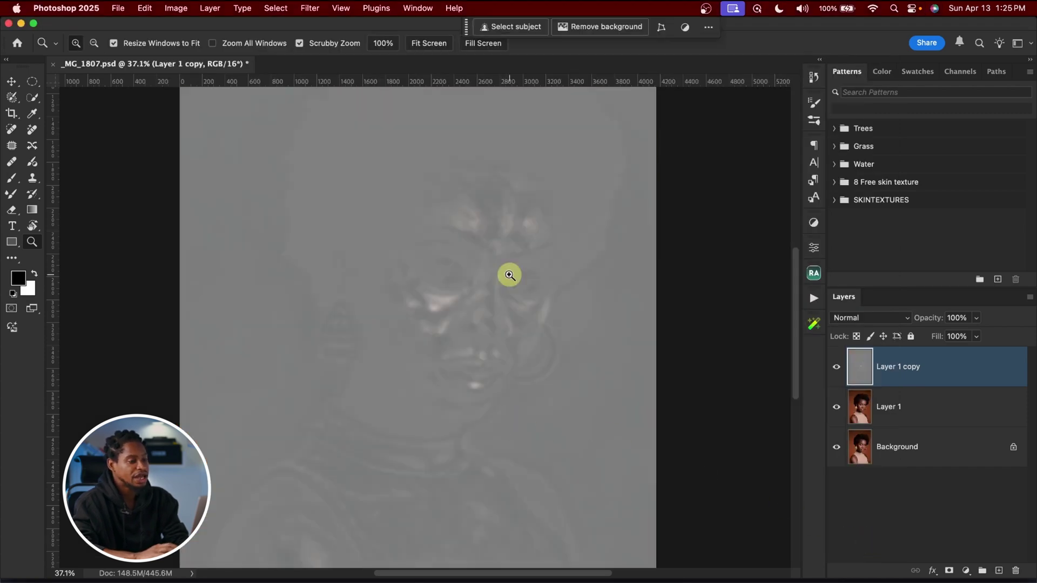
Inspect the gray dodge-and-burn layer over the face and set its blending mode to Soft Light.
{"action": "left_click_drag", "start_coordinate": [521, 238], "coordinate": [558, 241]}
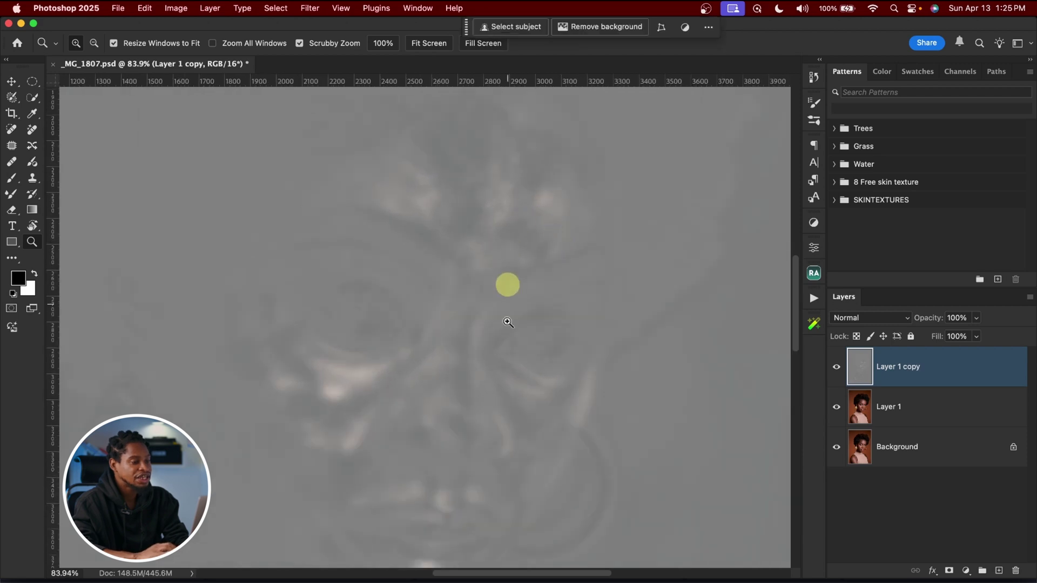
{"action": "left_click_drag", "start_coordinate": [521, 312], "coordinate": [479, 320]}
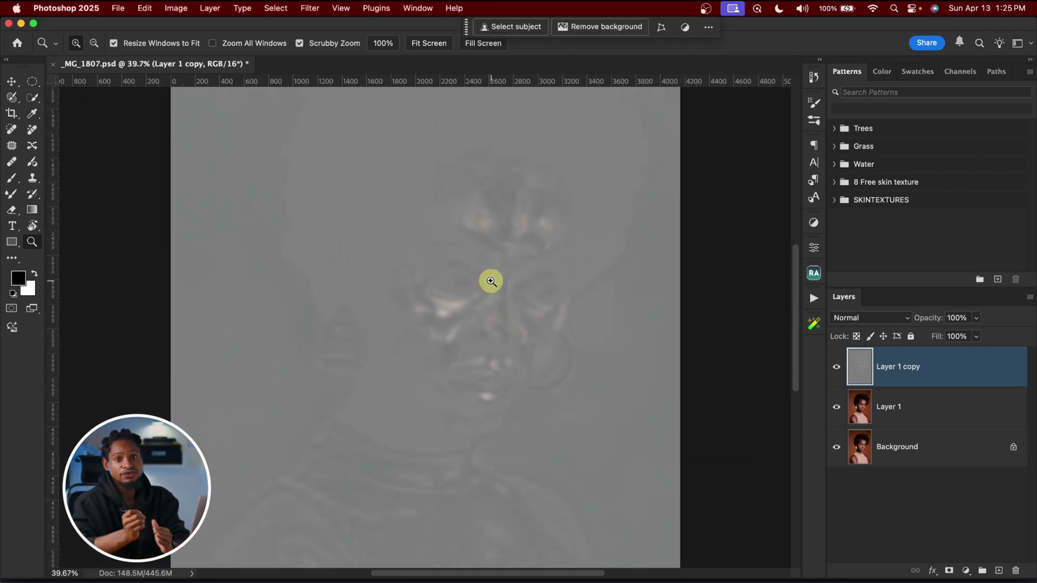
{"action": "left_click", "coordinate": [863, 319]}
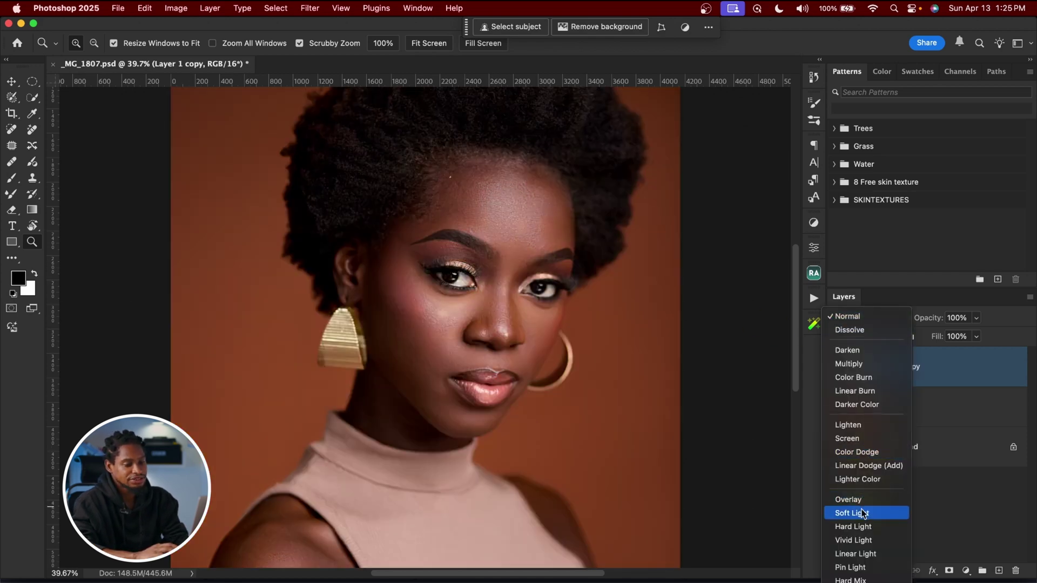
{"action": "left_click", "coordinate": [863, 514]}
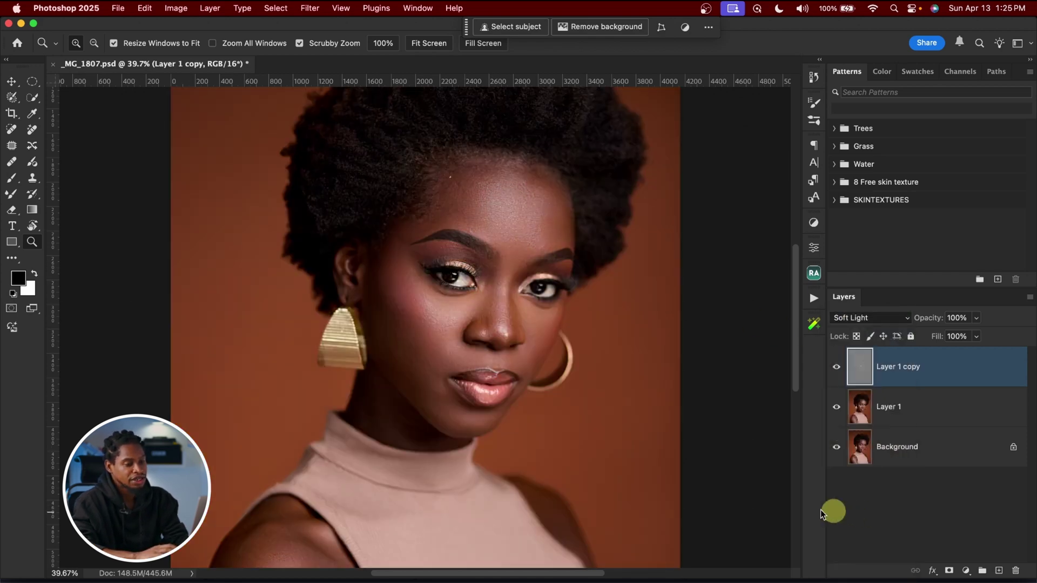
Rename the healed layer as heal and the Soft Light layer as dnb, and group the two layers.
{"action": "left_click", "coordinate": [892, 409]}
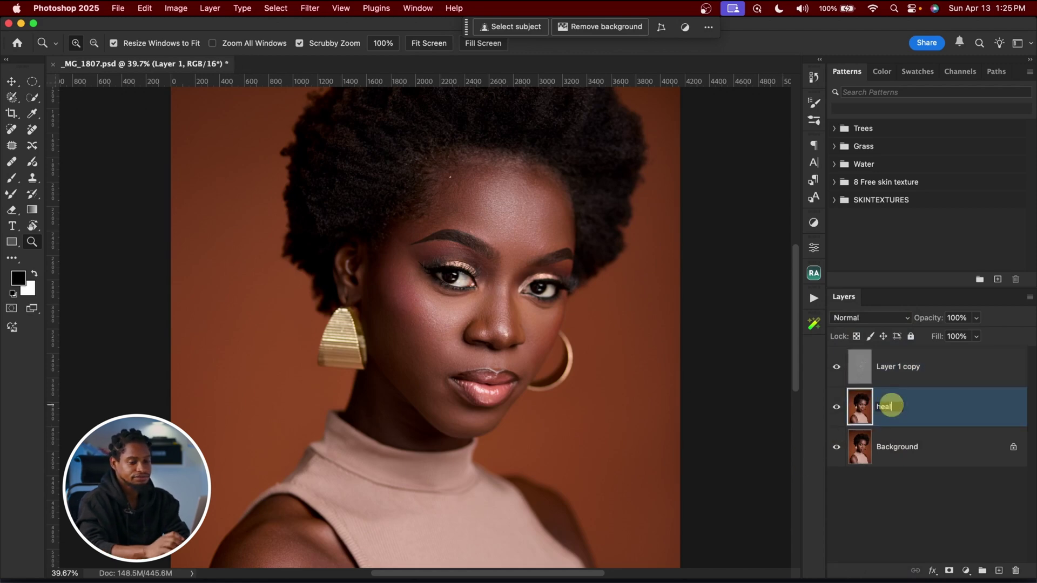
{"action": "double_click", "coordinate": [890, 366]}
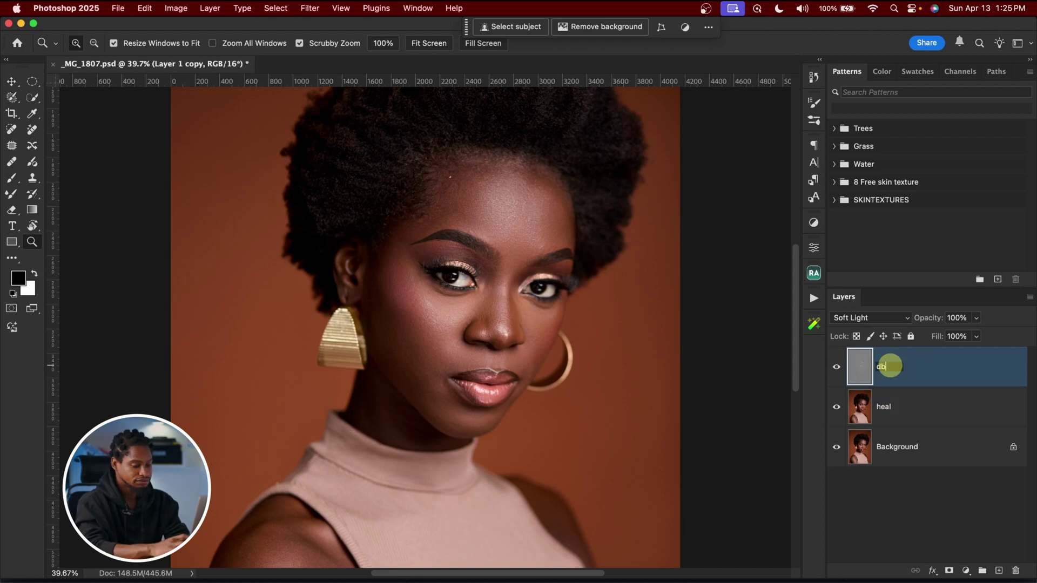
{"action": "key", "text": "Return"}
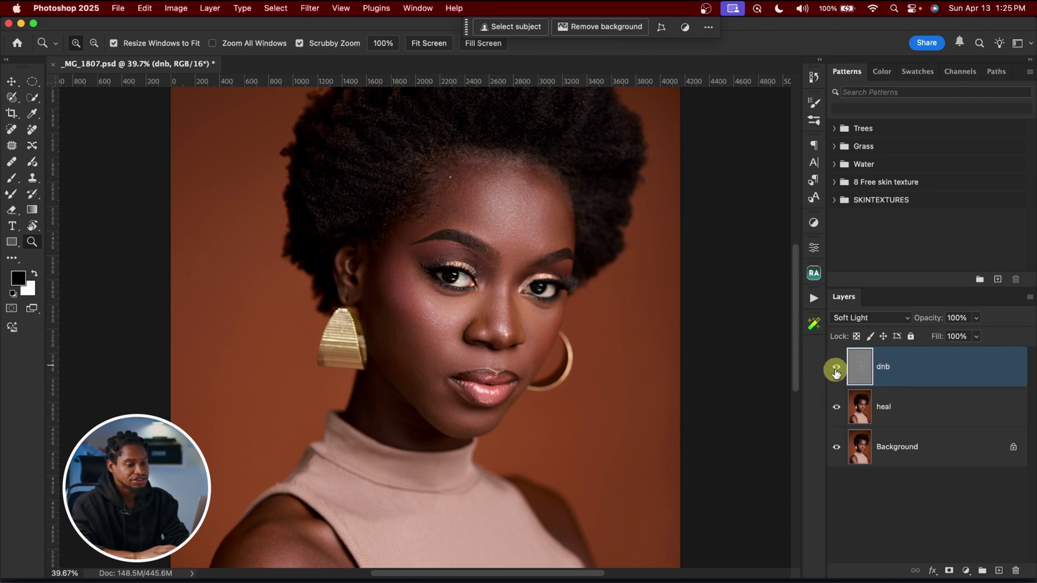
{"action": "left_click", "coordinate": [922, 411], "text": "shift"}
{"action": "key", "text": "ctrl+g"}
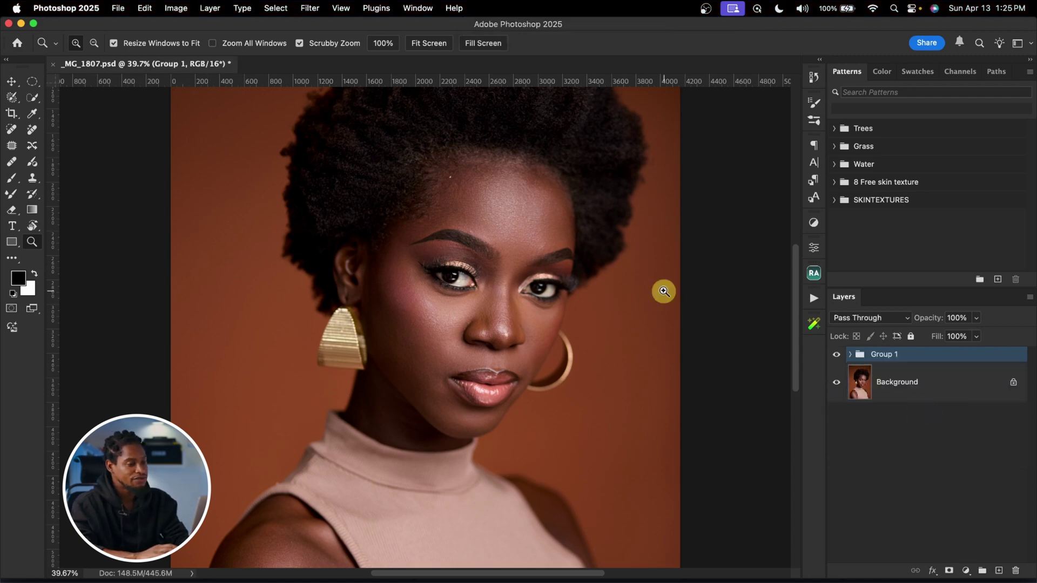
Compare the face with the heal and dnb group hidden and shown.
{"action": "left_click_drag", "start_coordinate": [536, 336], "coordinate": [555, 331]}
{"action": "left_click", "coordinate": [836, 355]}
{"action": "left_click", "coordinate": [836, 355]}
{"action": "left_click", "coordinate": [837, 355]}
{"action": "left_click", "coordinate": [836, 357]}
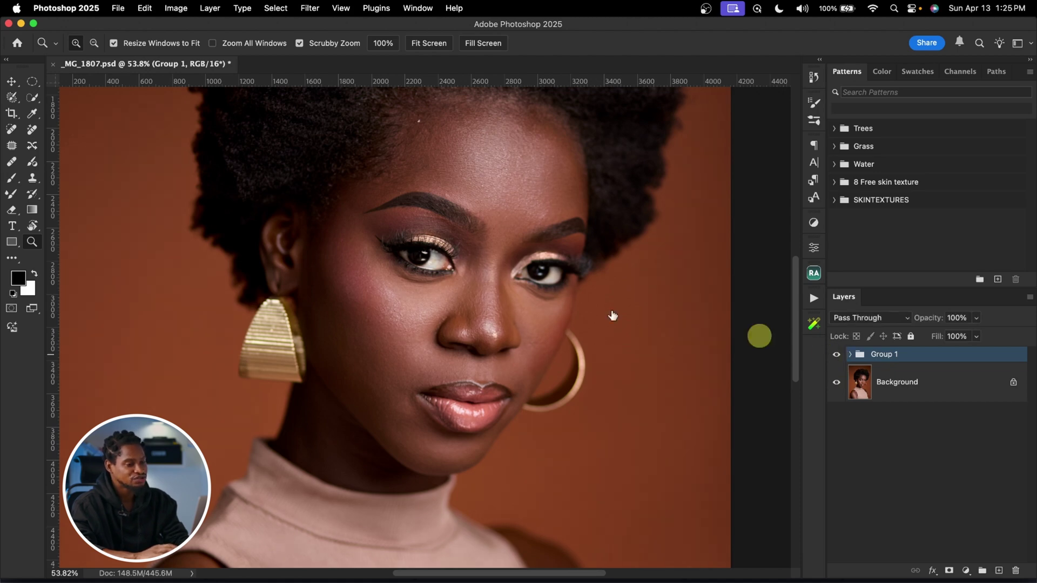
{"action": "left_click", "coordinate": [545, 307], "text": "alt"}
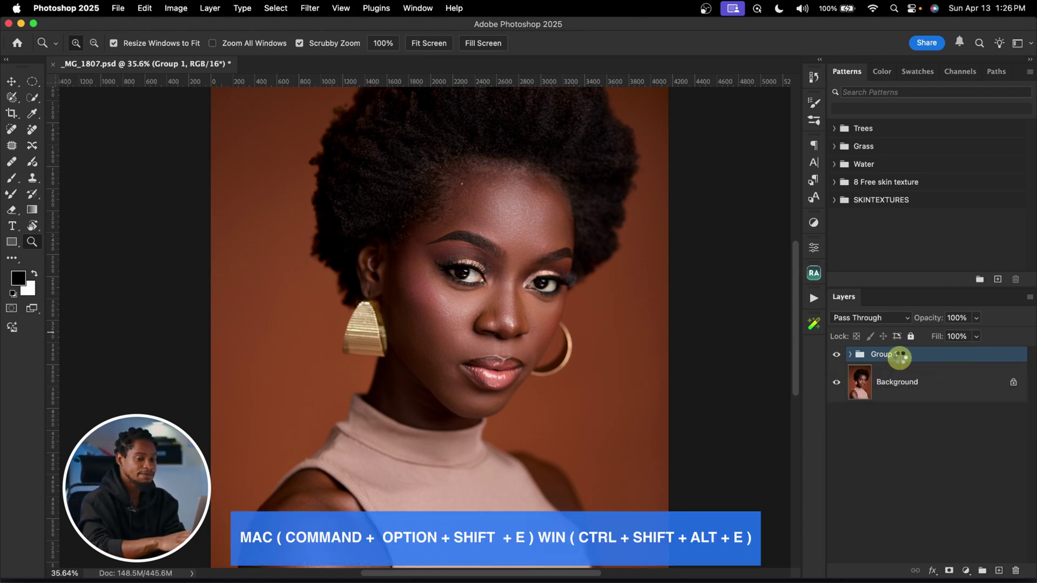
Stamp all visible layers into a new layer above the group and open the Reblum Retouch filter on it.
{"action": "key", "text": "super+alt+shift+e"}
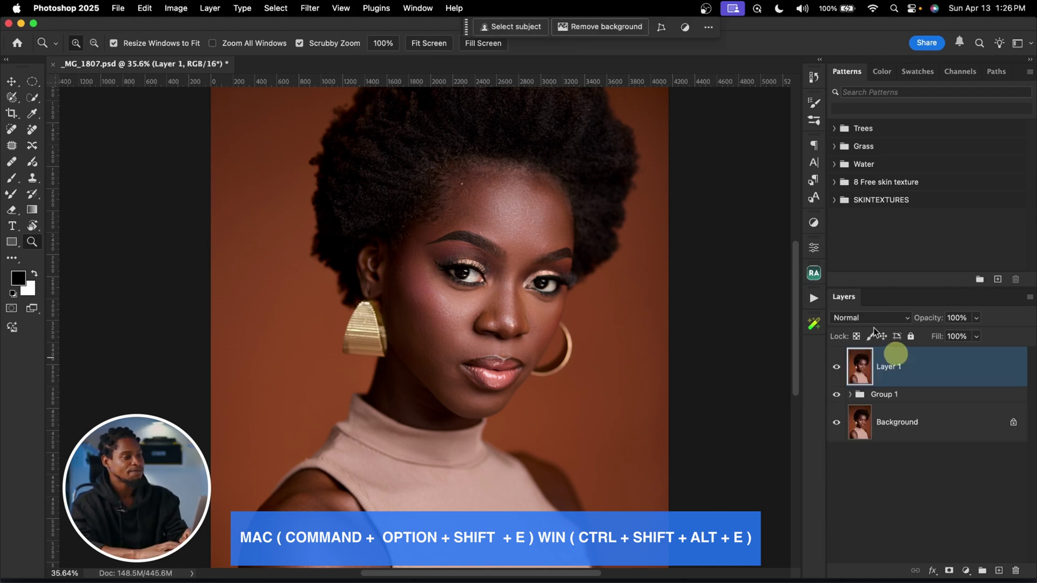
{"action": "left_click", "coordinate": [311, 9]}
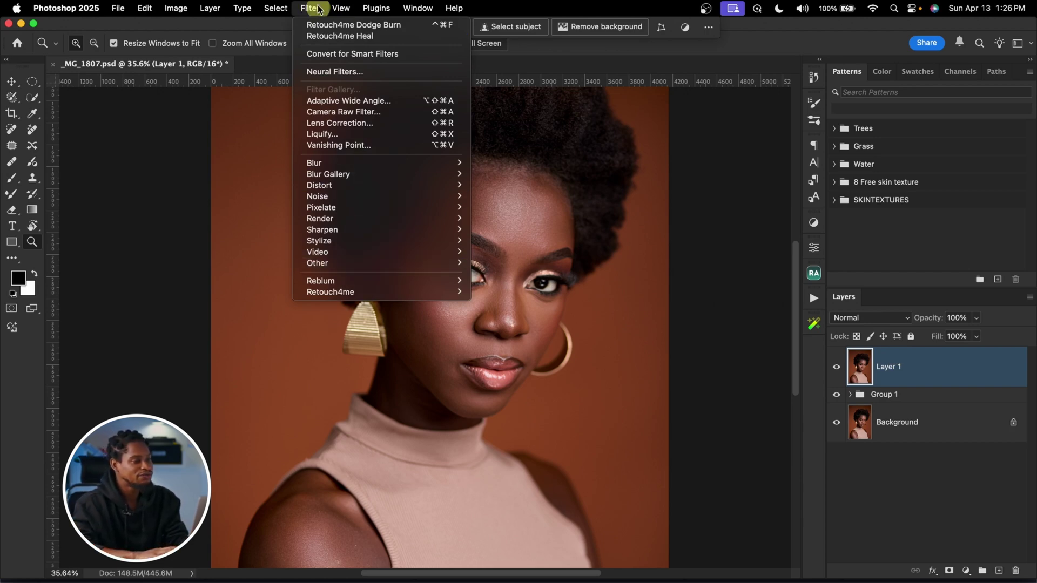
{"action": "mouse_move", "coordinate": [455, 282]}
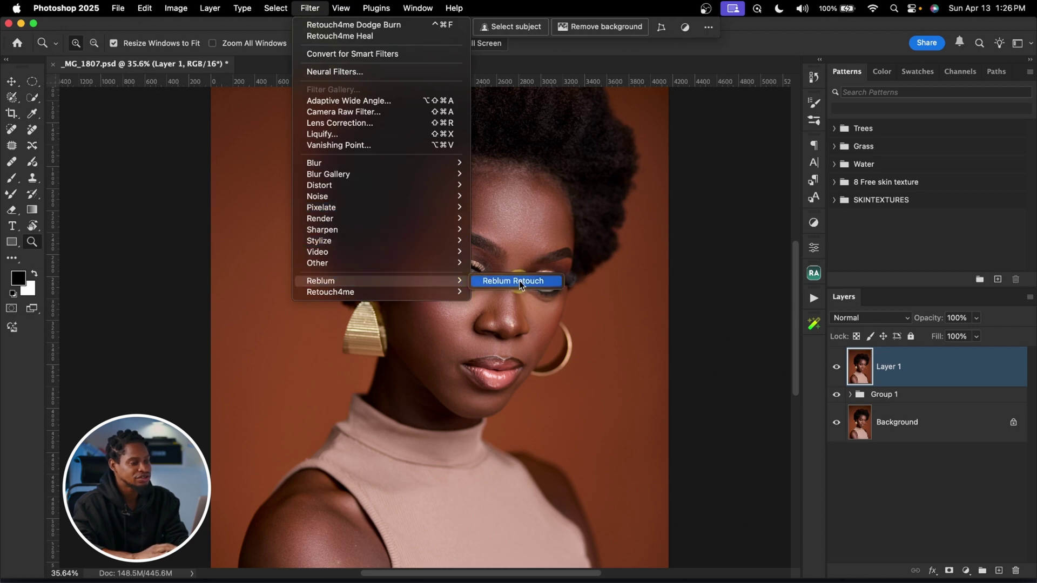
{"action": "left_click", "coordinate": [536, 280]}
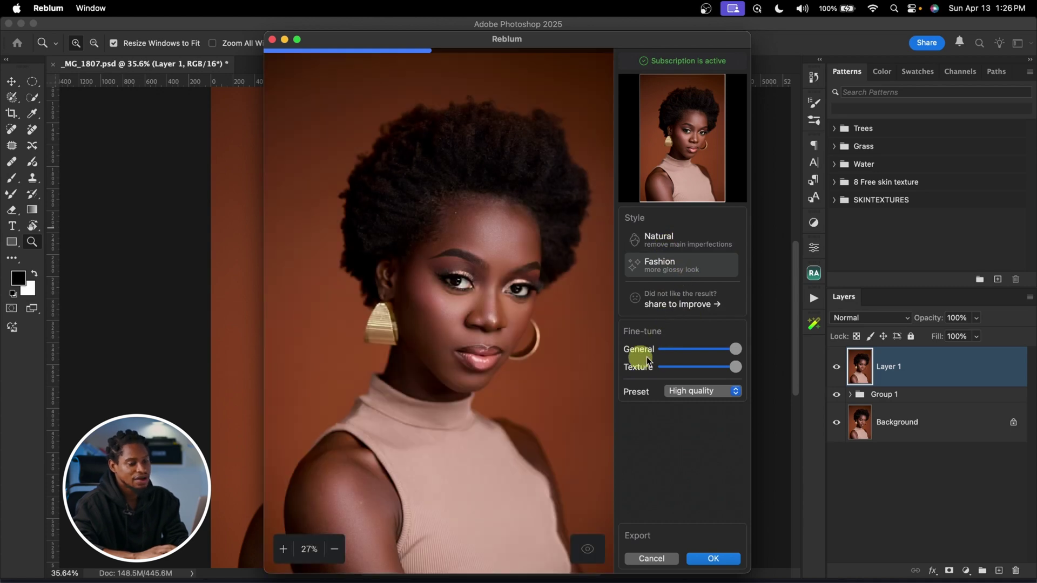
Apply Reblum's Fashion style with General and Texture at maximum and the High quality preset, and compare the face with and without the new layer.
{"action": "left_click_drag", "start_coordinate": [720, 351], "coordinate": [712, 355]}
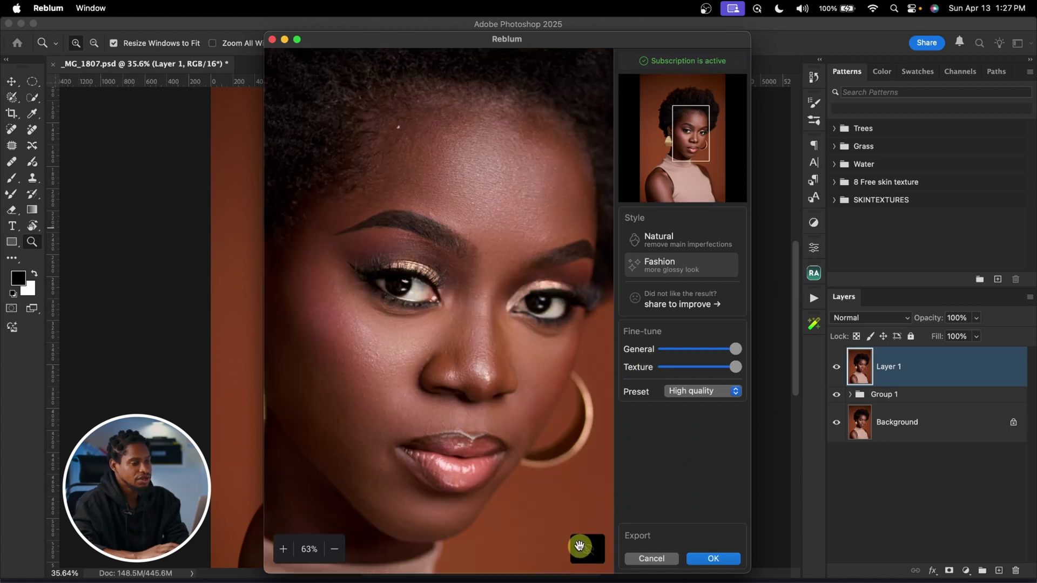
{"action": "left_click", "coordinate": [579, 546]}
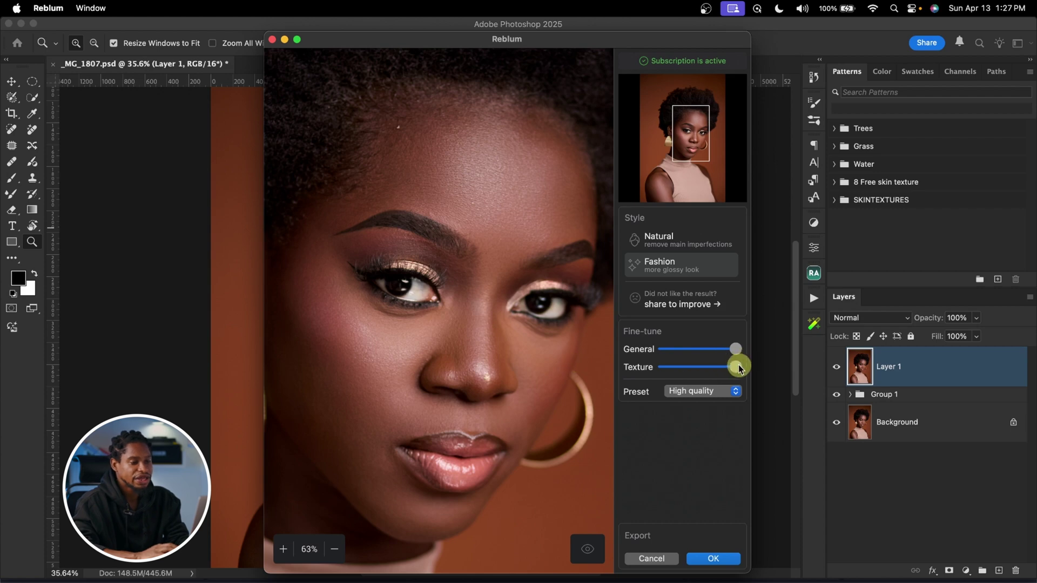
{"action": "left_click_drag", "start_coordinate": [729, 370], "coordinate": [650, 376]}
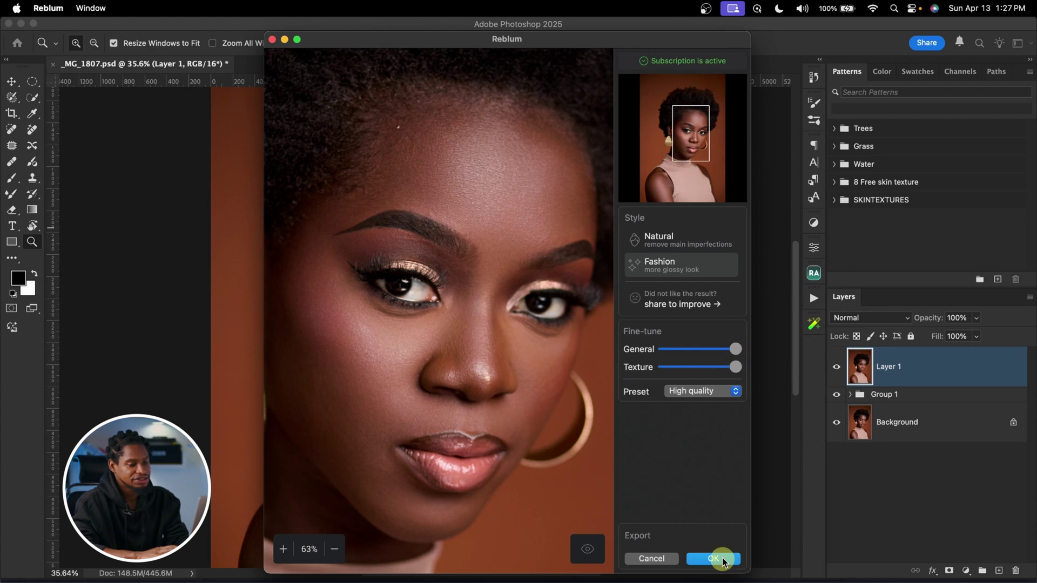
{"action": "left_click", "coordinate": [713, 559]}
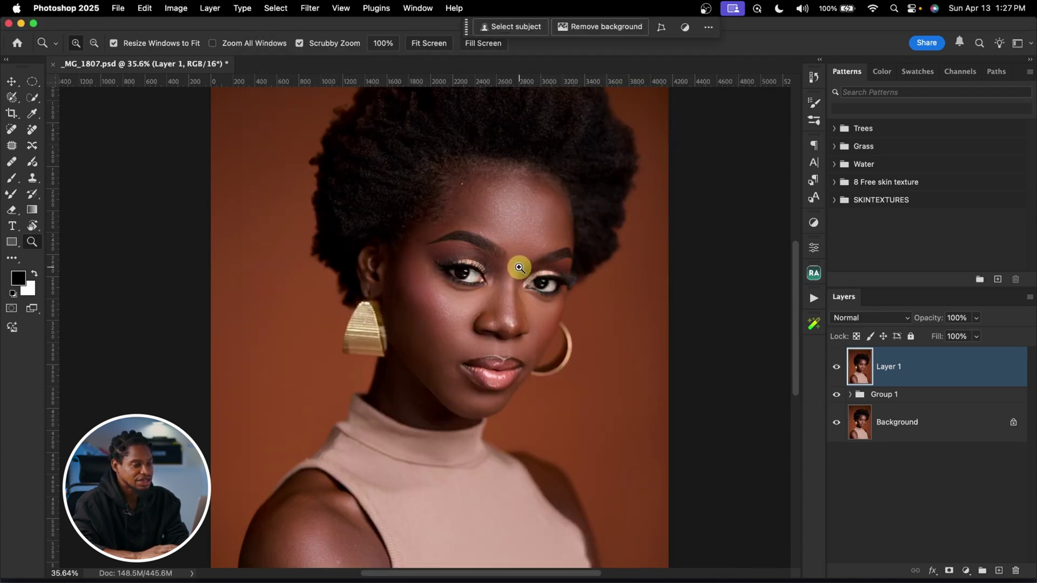
{"action": "left_click_drag", "start_coordinate": [519, 268], "coordinate": [549, 268]}
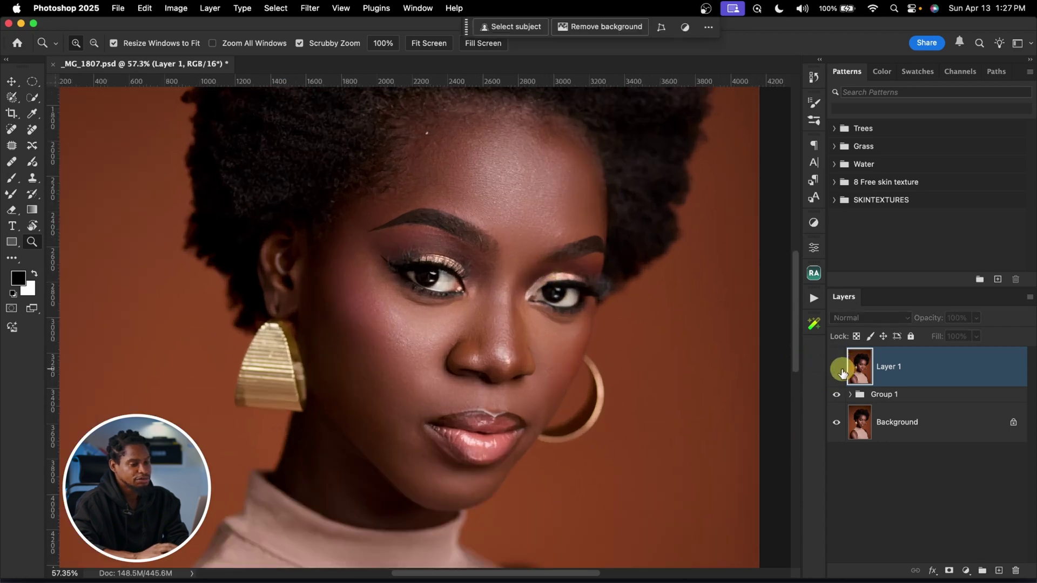
{"action": "left_click_drag", "start_coordinate": [625, 278], "coordinate": [577, 286]}
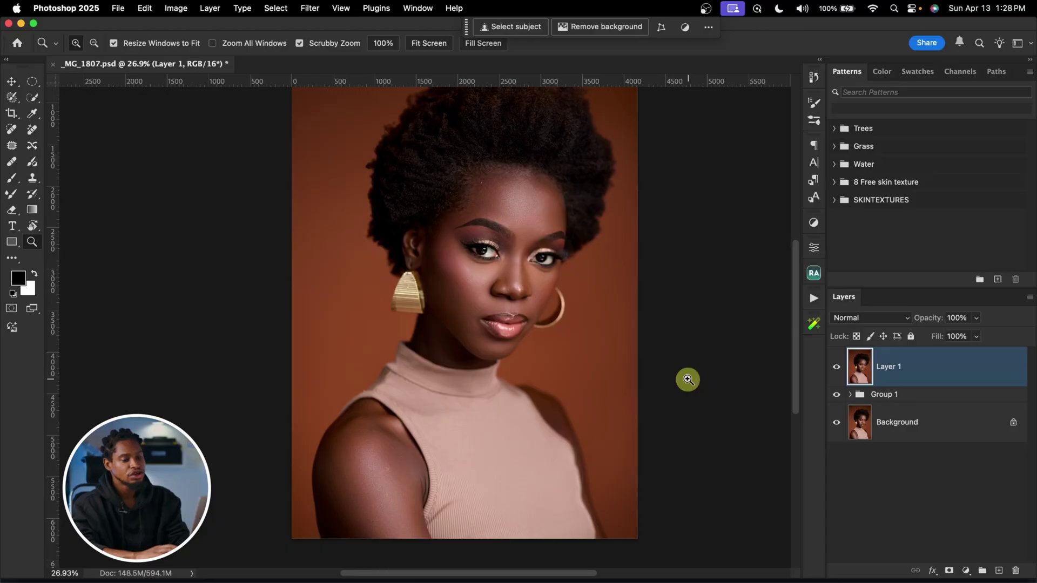
Group the Reblum layer with the existing retouching group and name the new group PH aiu.
{"action": "left_click", "coordinate": [901, 396], "text": "shift"}
{"action": "key", "text": "super+g"}
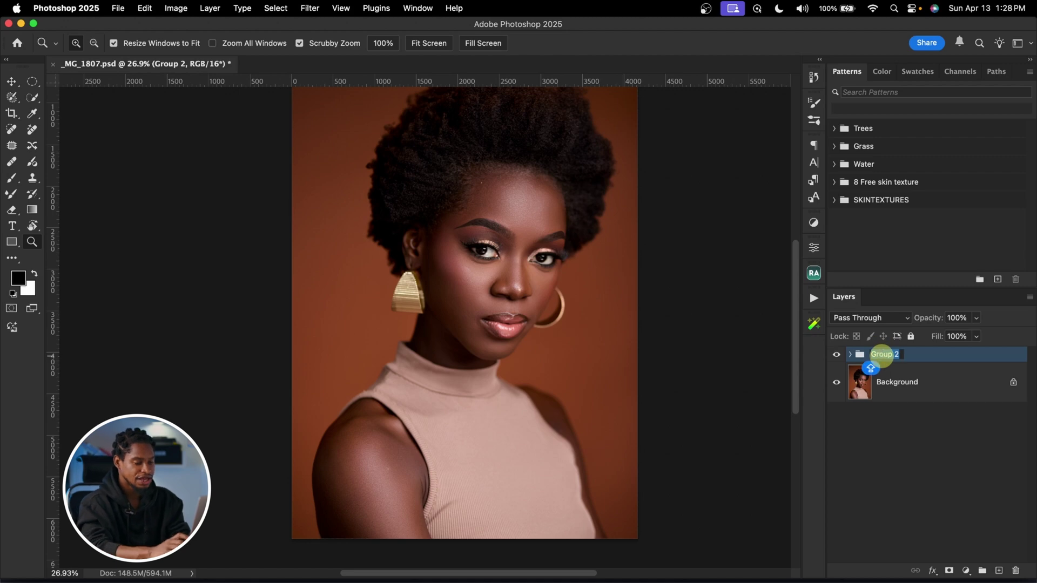
{"action": "type", "text": "aiu"}
{"action": "key", "text": "Return"}
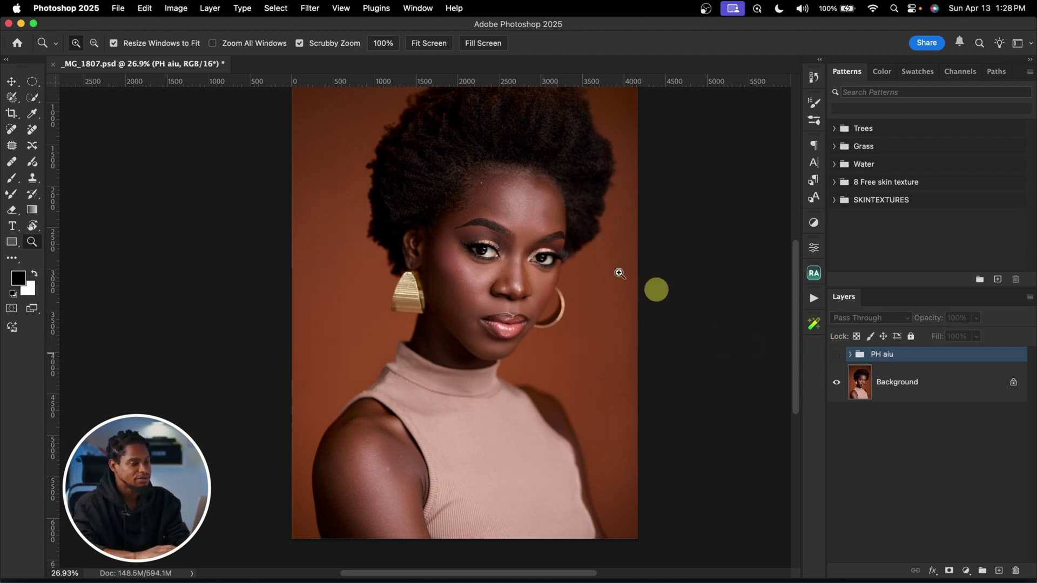
Compare the face before and after the PH aiu group, and against the Evoto retouch by switching between Photoshop and Evoto.
{"action": "left_click_drag", "start_coordinate": [545, 230], "coordinate": [581, 229]}
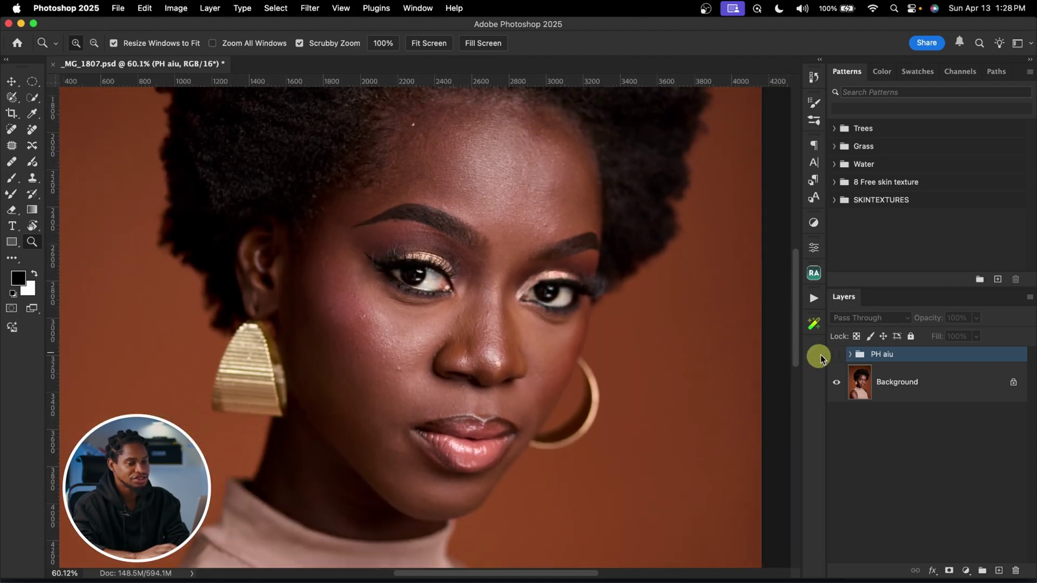
{"action": "left_click", "coordinate": [836, 356]}
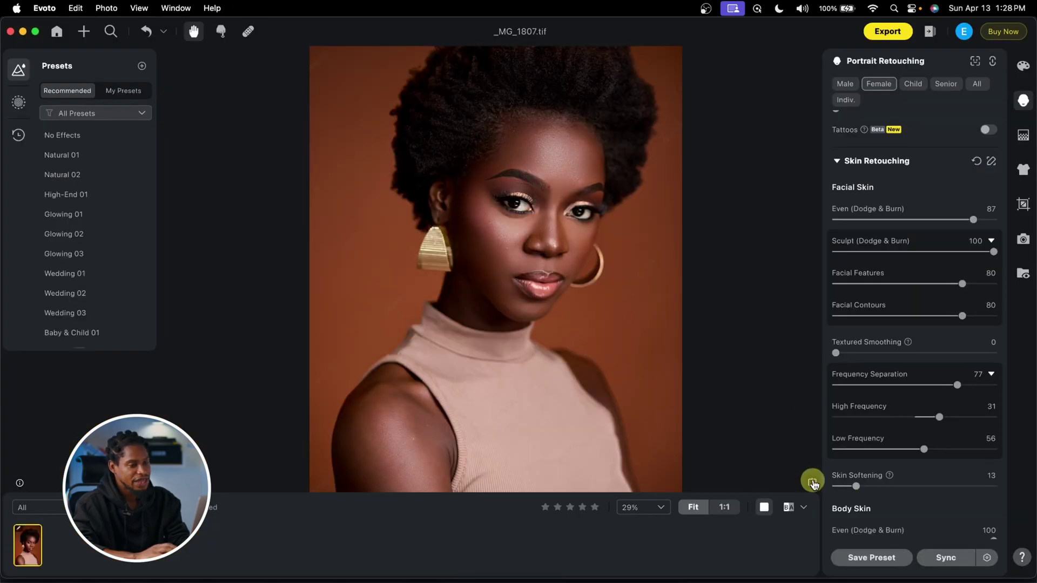
{"action": "scroll", "coordinate": [620, 227], "scroll_direction": "up", "scroll_amount": 5}
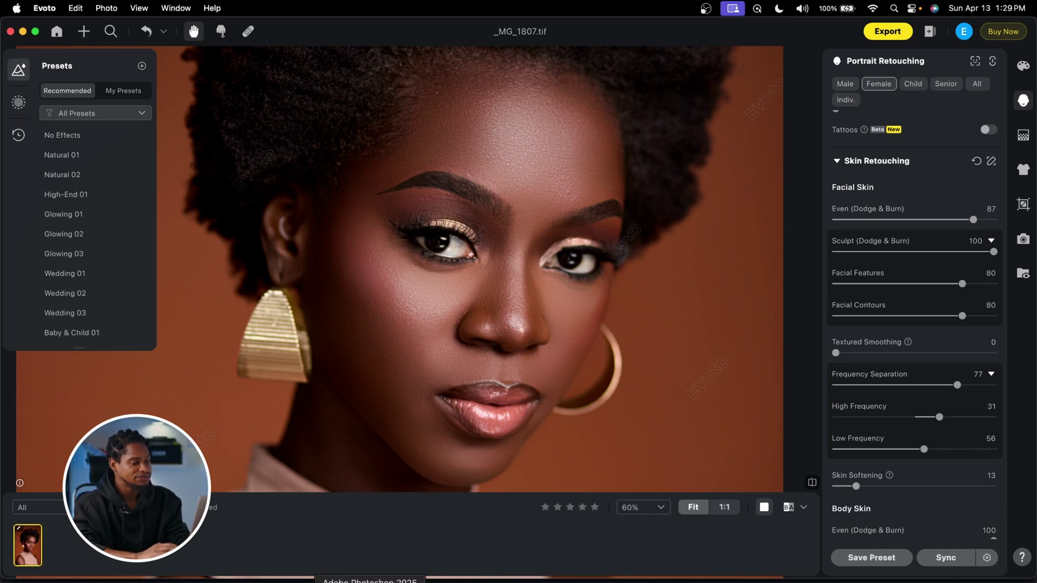
{"action": "key", "text": "super+Tab"}
{"action": "key", "text": "super+Tab"}
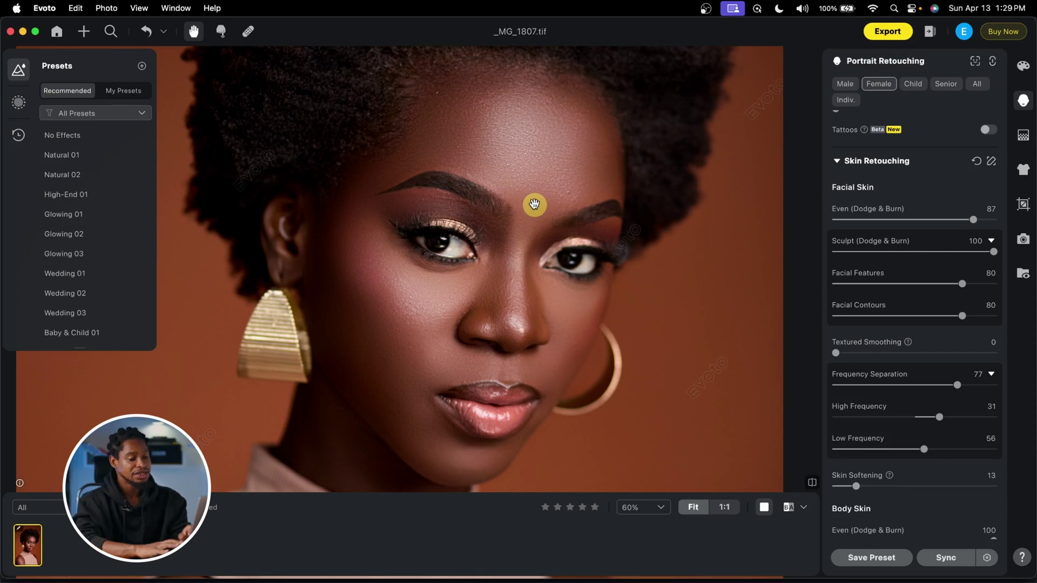
{"action": "left_click", "coordinate": [370, 581]}
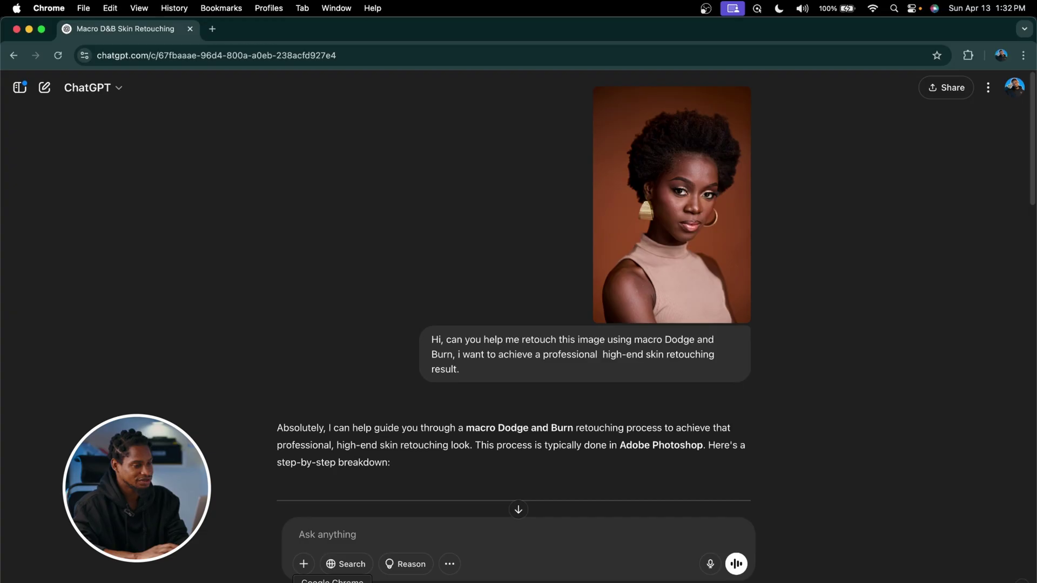
Review the macro Dodge and Burn prompt and ChatGPT's listed tools and workspace steps in Chrome.
{"action": "scroll", "coordinate": [453, 469], "scroll_direction": "down", "scroll_amount": 10}
{"action": "scroll", "coordinate": [454, 471], "scroll_direction": "down", "scroll_amount": 2}
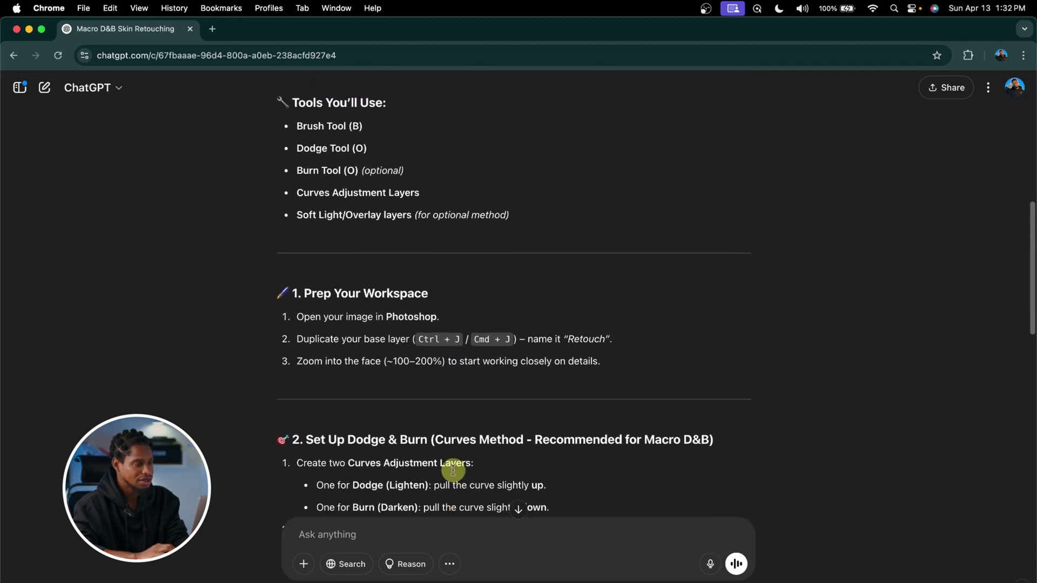
{"action": "scroll", "coordinate": [452, 470], "scroll_direction": "up", "scroll_amount": 6}
{"action": "scroll", "coordinate": [525, 256], "scroll_direction": "up", "scroll_amount": 4}
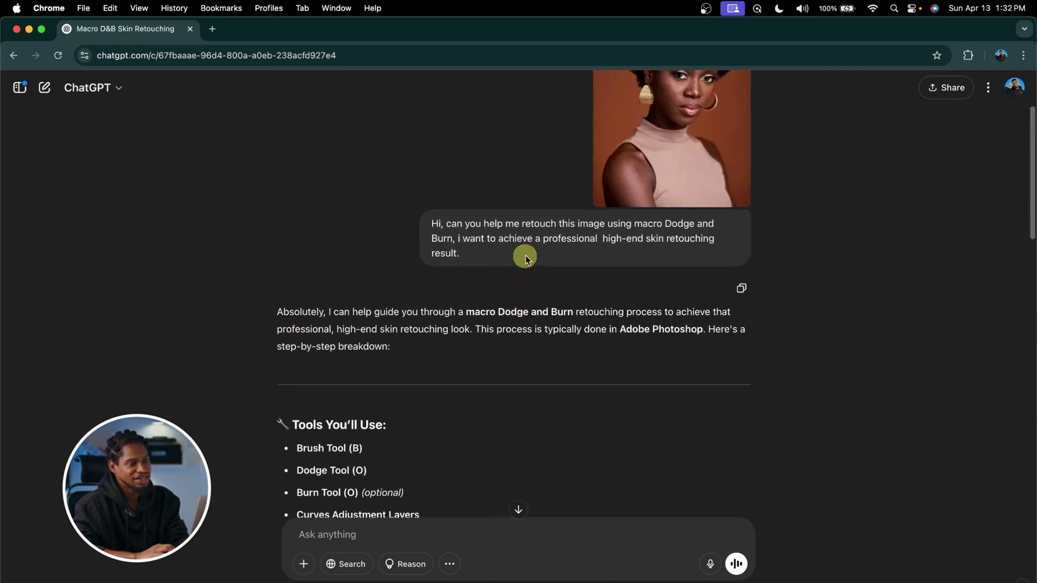
{"action": "scroll", "coordinate": [605, 369], "scroll_direction": "down", "scroll_amount": 2}
{"action": "scroll", "coordinate": [605, 369], "scroll_direction": "down", "scroll_amount": 3}
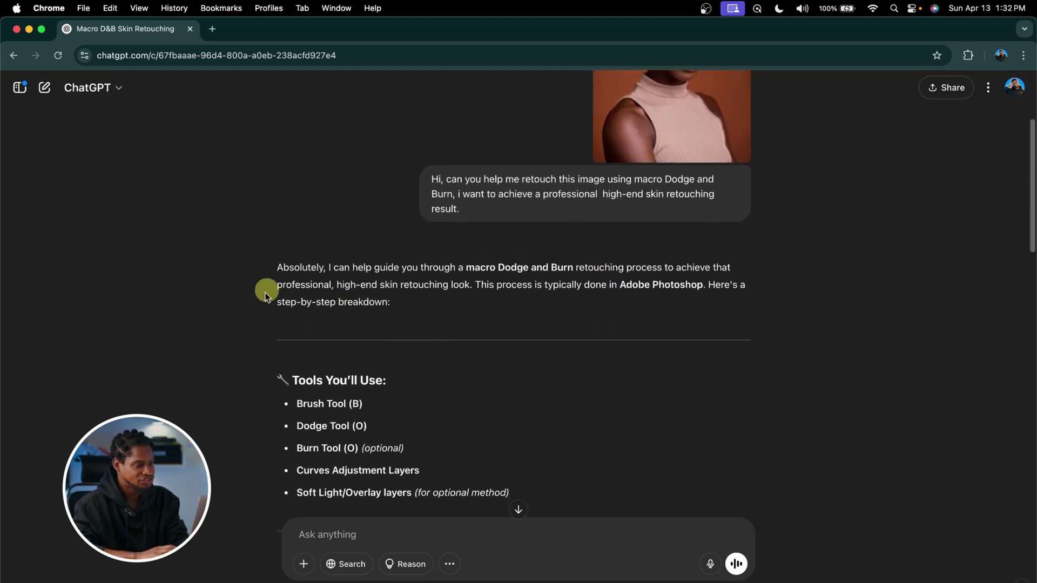
Ask ChatGPT at the end of the conversation "can you help me edit it instead?".
{"action": "scroll", "coordinate": [532, 370], "scroll_direction": "down", "scroll_amount": 15}
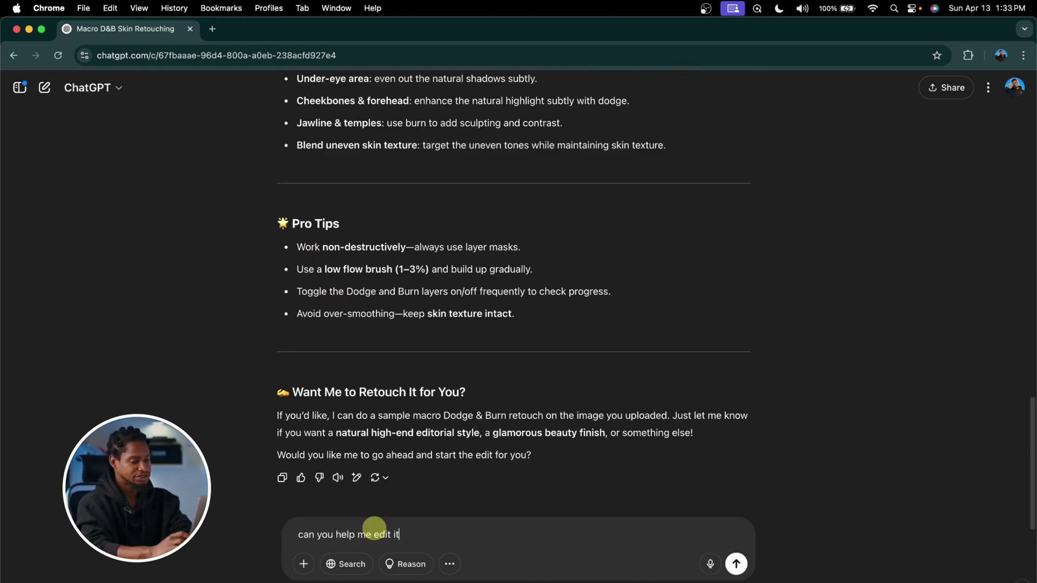
{"action": "type", "text": "tead?"}
{"action": "key", "text": "Return"}
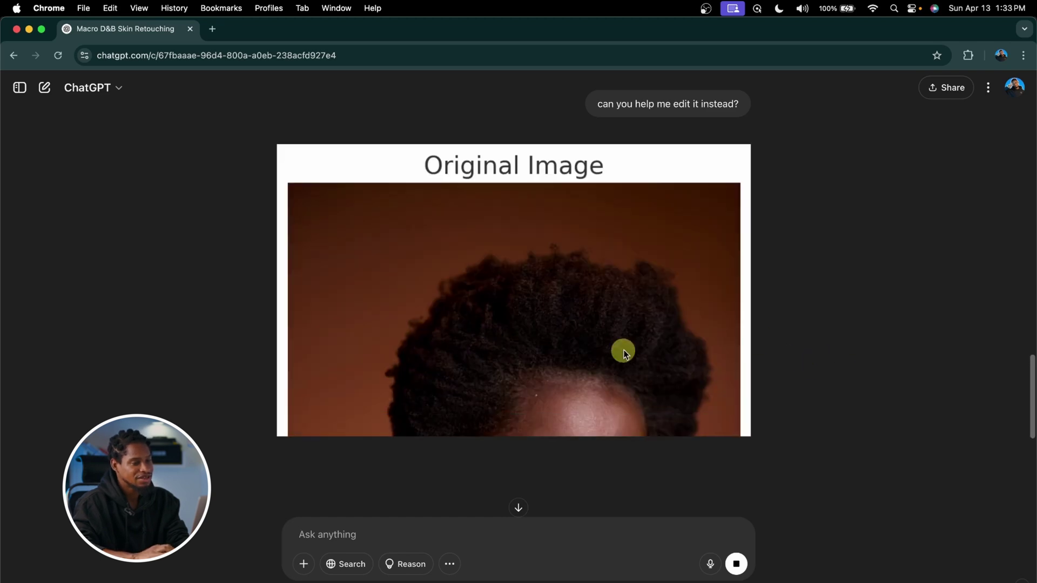
Examine ChatGPT's Macro Dodge & Burn retouched image and compare it with the original image above it.
{"action": "scroll", "coordinate": [623, 351], "scroll_direction": "down", "scroll_amount": 2}
{"action": "scroll", "coordinate": [624, 351], "scroll_direction": "down", "scroll_amount": 1}
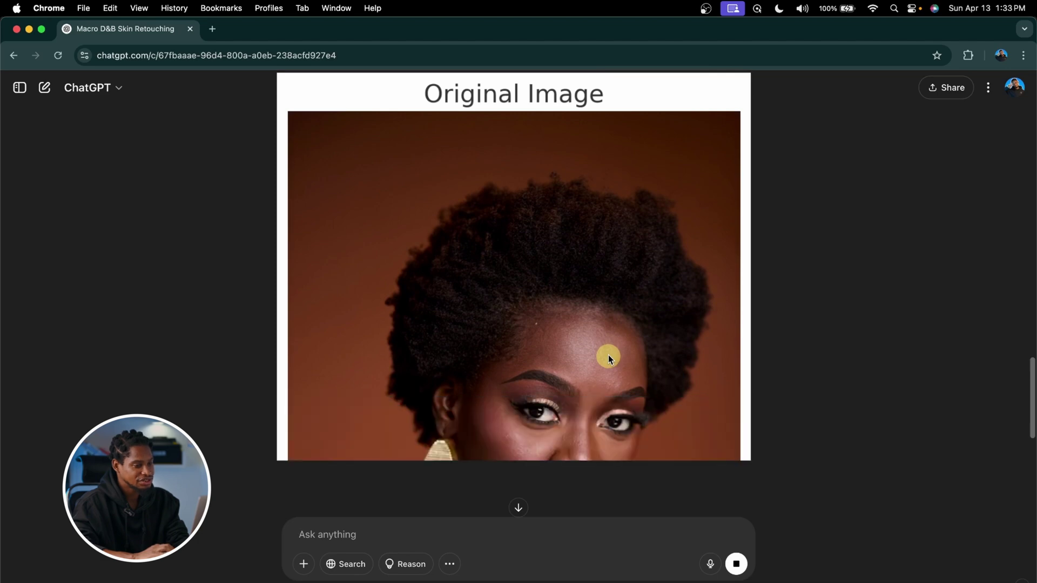
{"action": "scroll", "coordinate": [609, 355], "scroll_direction": "down", "scroll_amount": 5}
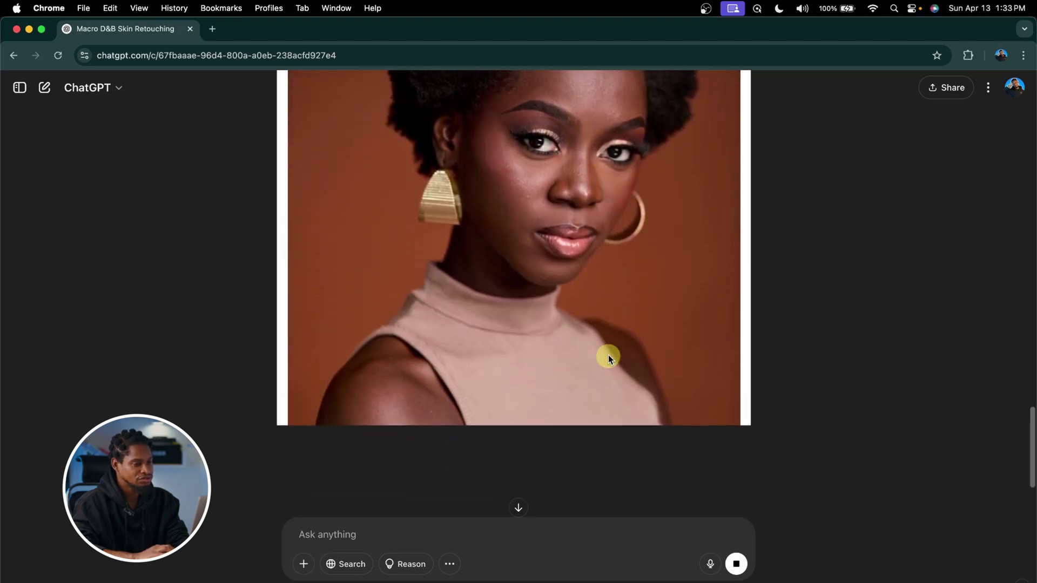
{"action": "scroll", "coordinate": [608, 357], "scroll_direction": "down", "scroll_amount": 5}
{"action": "scroll", "coordinate": [608, 357], "scroll_direction": "down", "scroll_amount": 2}
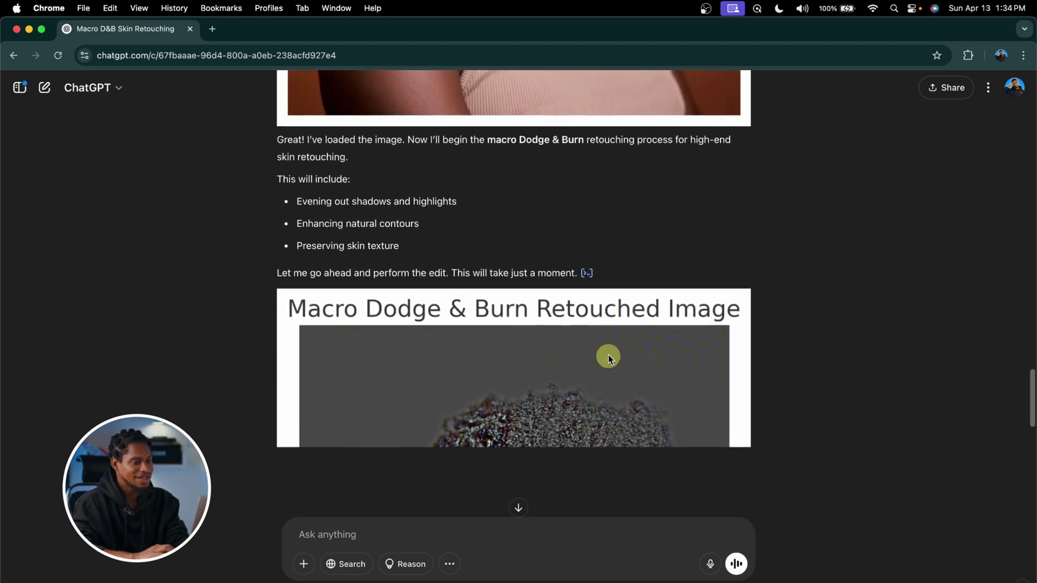
{"action": "scroll", "coordinate": [608, 356], "scroll_direction": "down", "scroll_amount": 4}
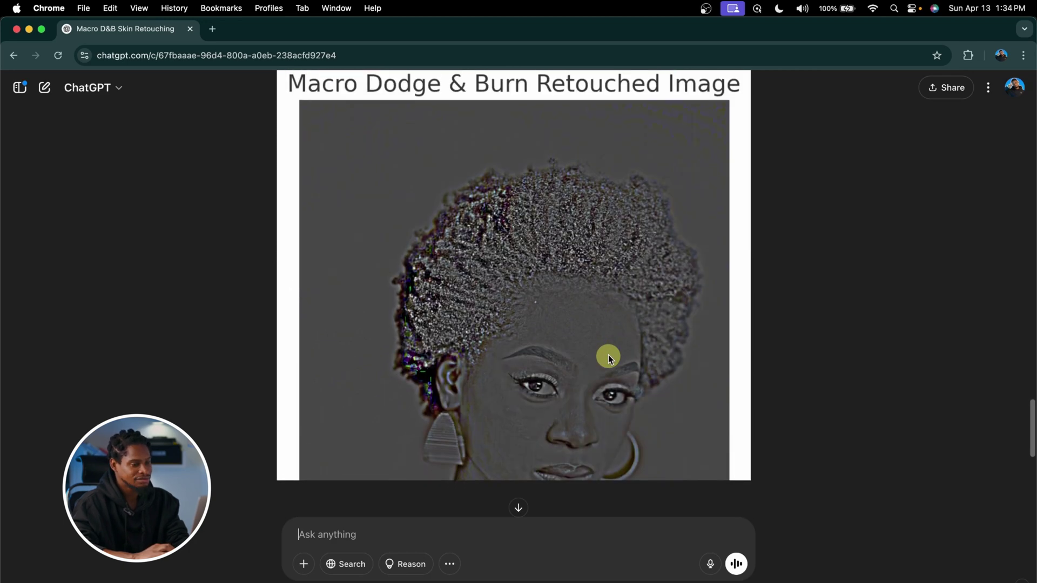
{"action": "scroll", "coordinate": [608, 358], "scroll_direction": "down", "scroll_amount": 1}
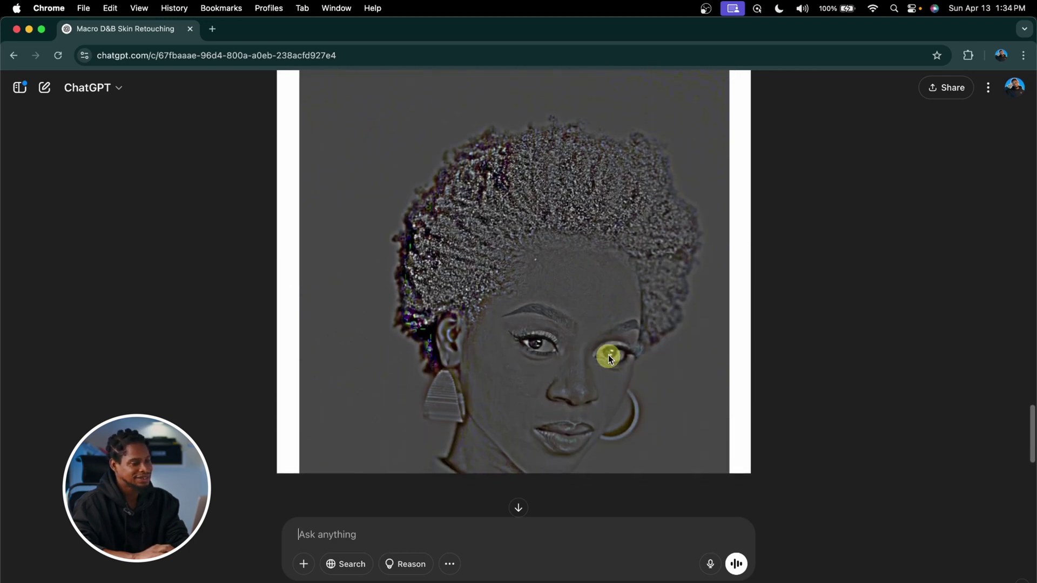
{"action": "scroll", "coordinate": [608, 357], "scroll_direction": "up", "scroll_amount": 15}
{"action": "scroll", "coordinate": [608, 356], "scroll_direction": "down", "scroll_amount": 12}
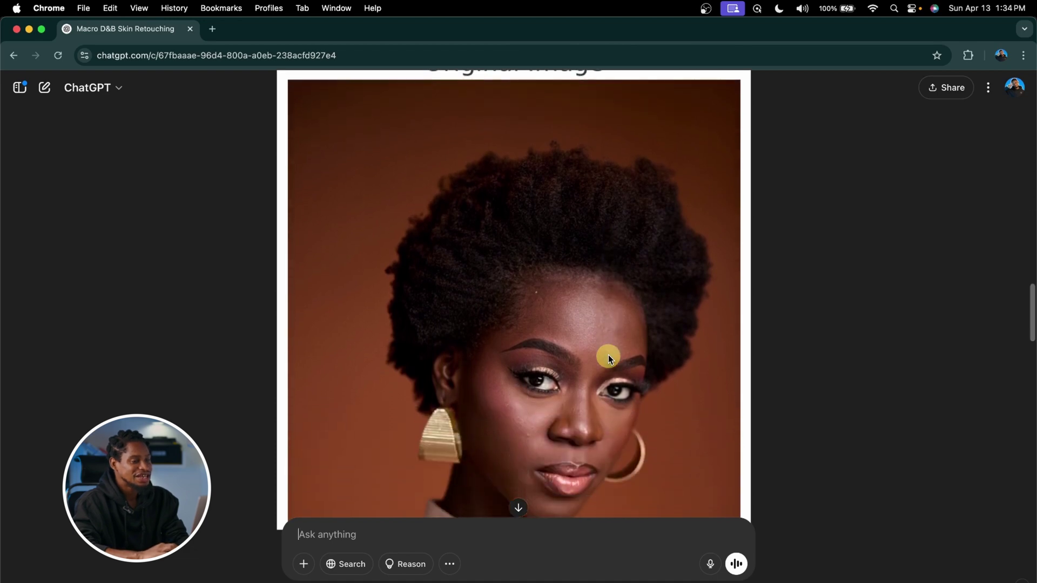
{"action": "scroll", "coordinate": [608, 356], "scroll_direction": "down", "scroll_amount": 5}
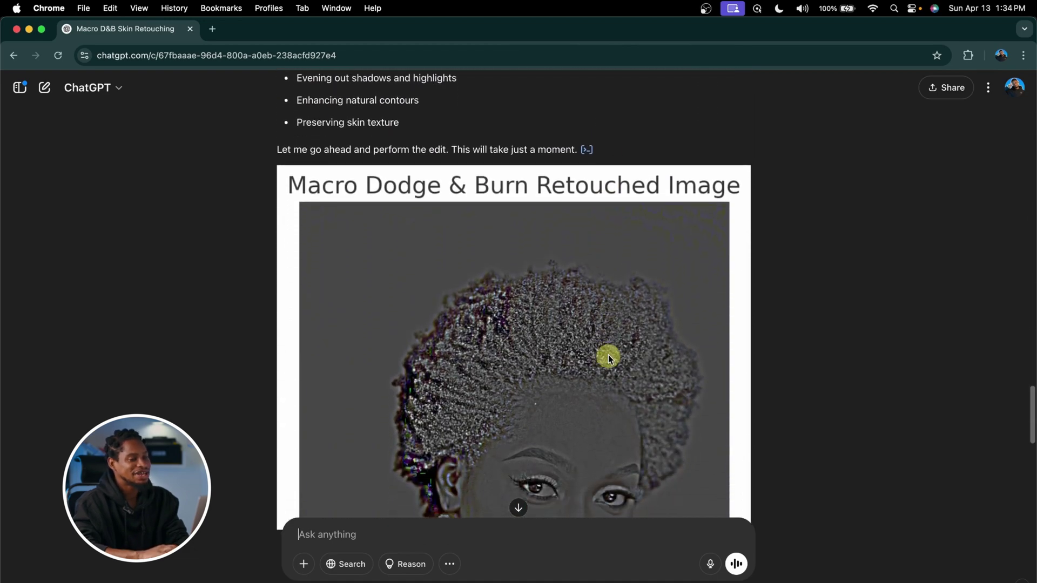